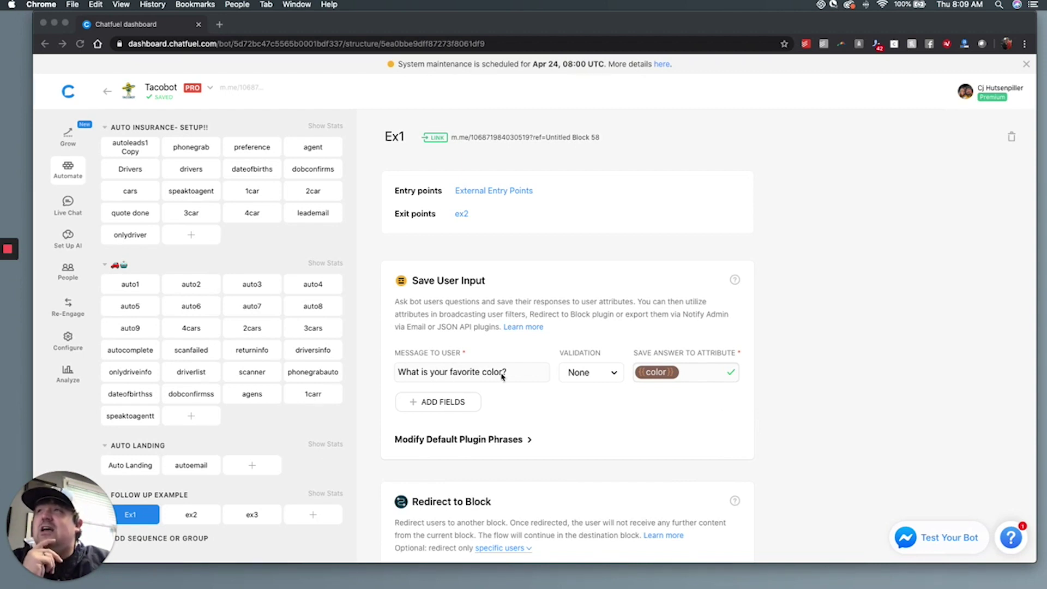
Step: Review the contents of the ex2 and ex3 blocks in the Follow Up Example group
{"action": "left_click", "coordinate": [191, 517]}
{"action": "left_click", "coordinate": [190, 517]}
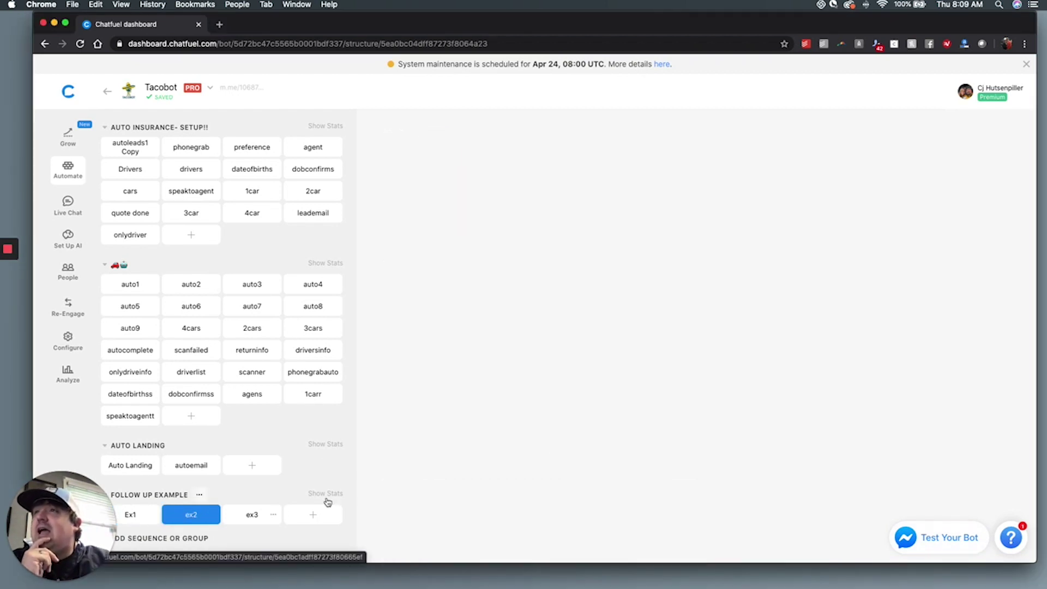
{"action": "left_click", "coordinate": [248, 516]}
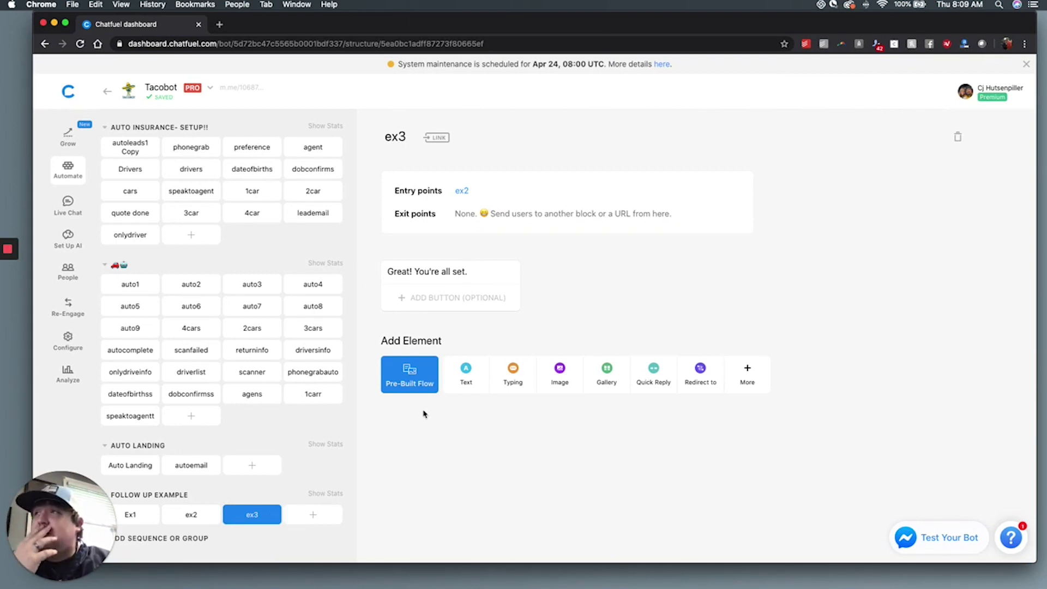
Step: Add a new sequence below the Follow Up Example group and name it FOLLOW UP
{"action": "left_click", "coordinate": [169, 543]}
{"action": "left_click", "coordinate": [141, 523]}
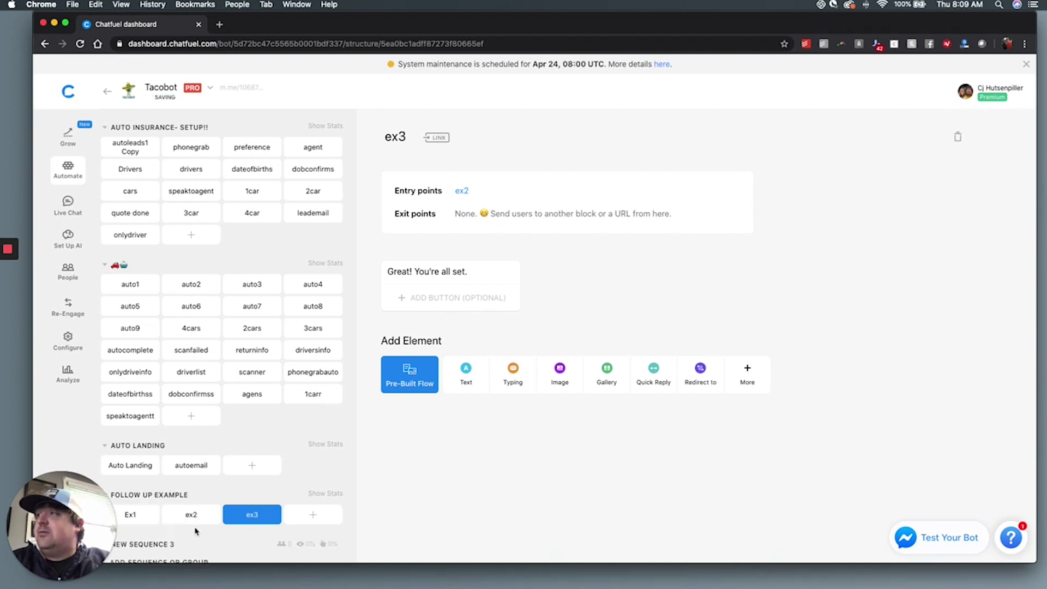
{"action": "left_click", "coordinate": [150, 433]}
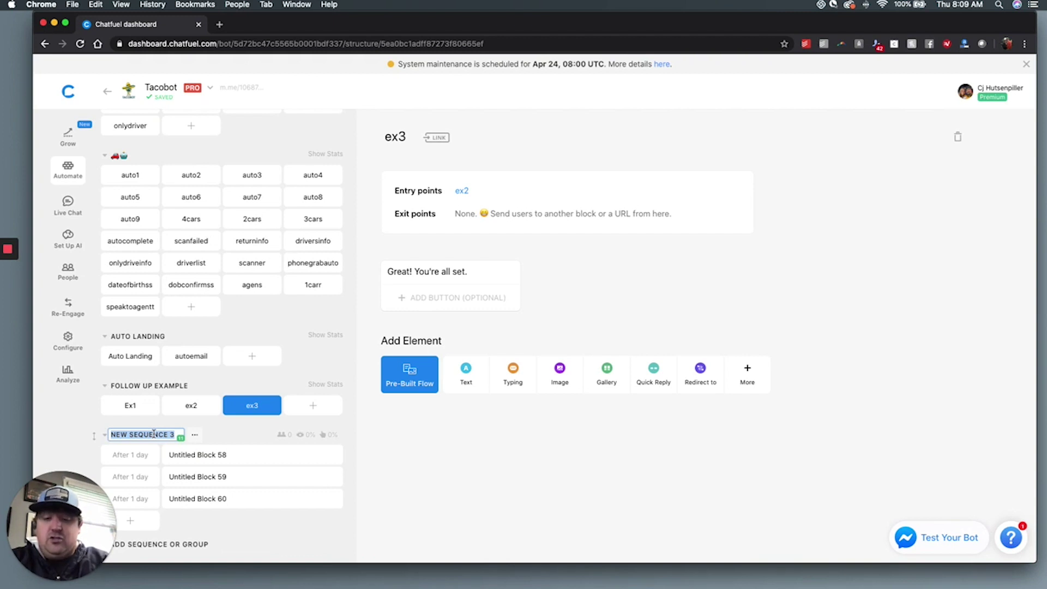
{"action": "type", "text": "FOLLOW UP"}
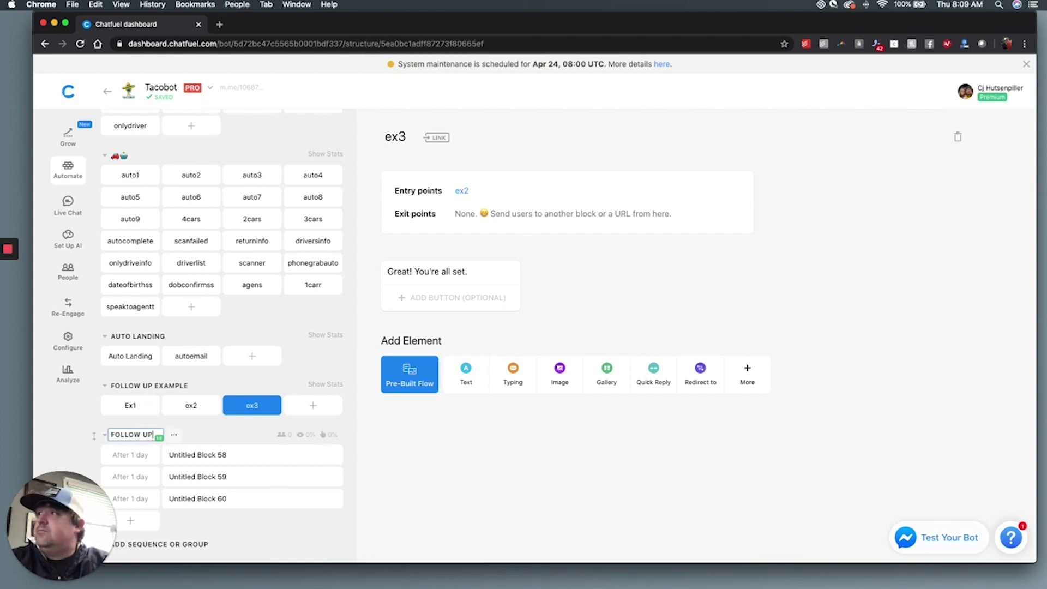
{"action": "left_click", "coordinate": [426, 467]}
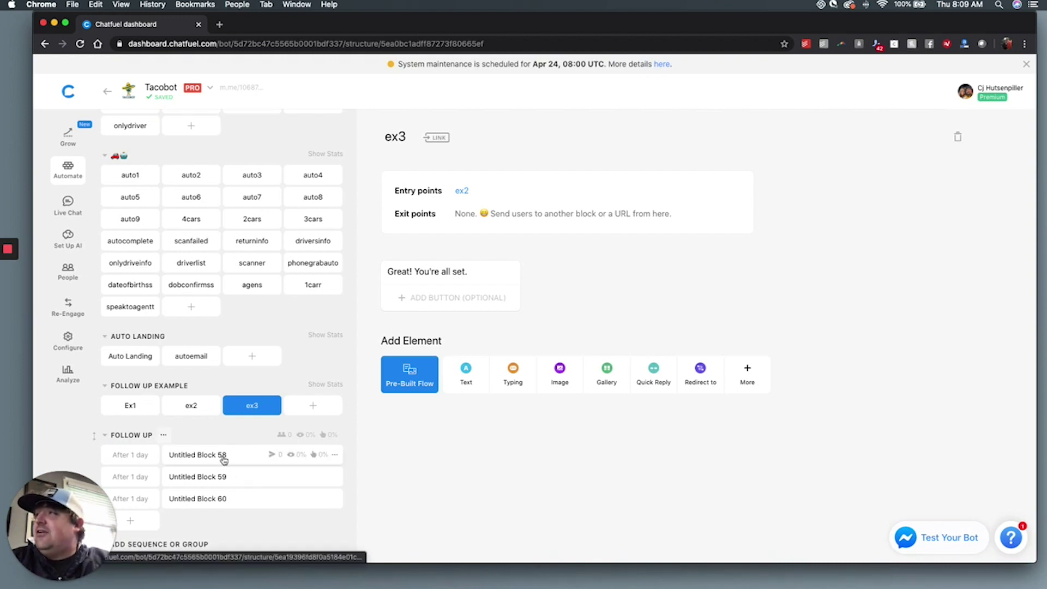
Step: Set the first block of the FOLLOW UP sequence to send 15 seconds after subscription
{"action": "left_click", "coordinate": [141, 455]}
{"action": "left_click", "coordinate": [160, 478]}
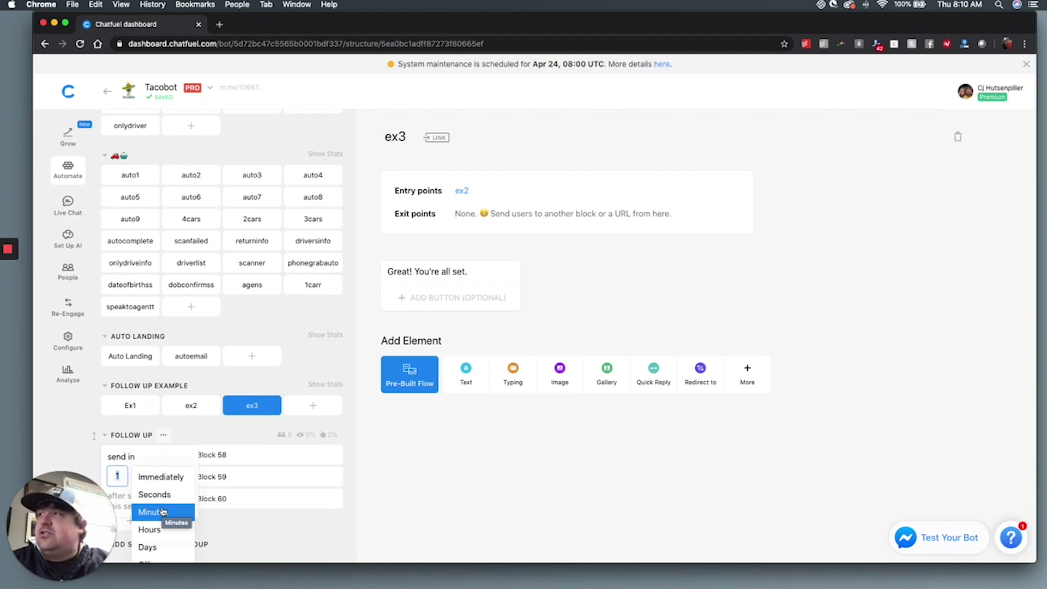
{"action": "left_click", "coordinate": [153, 494]}
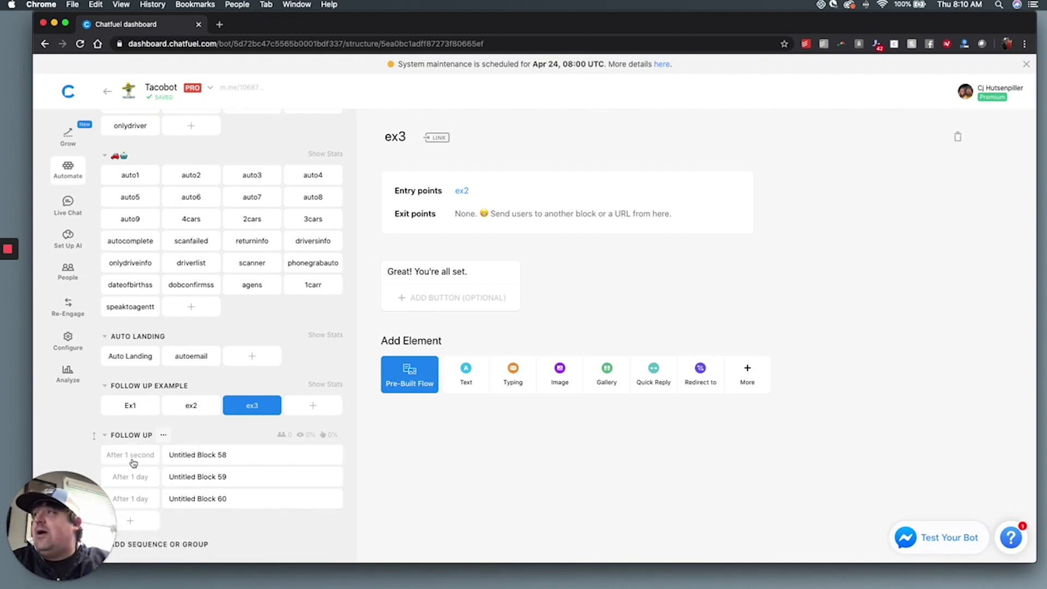
{"action": "left_click", "coordinate": [133, 463]}
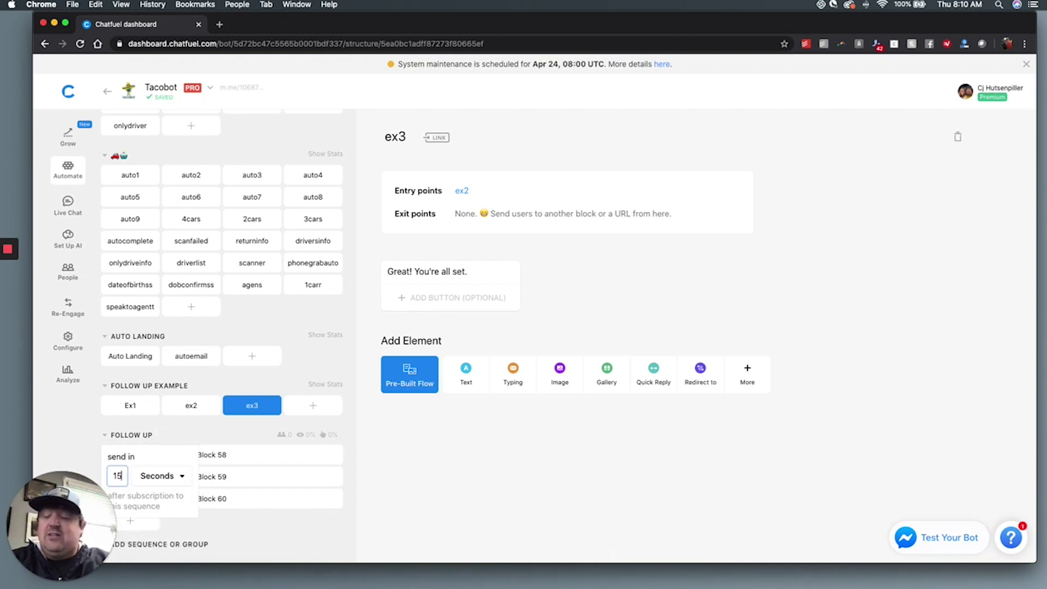
{"action": "left_click", "coordinate": [404, 483]}
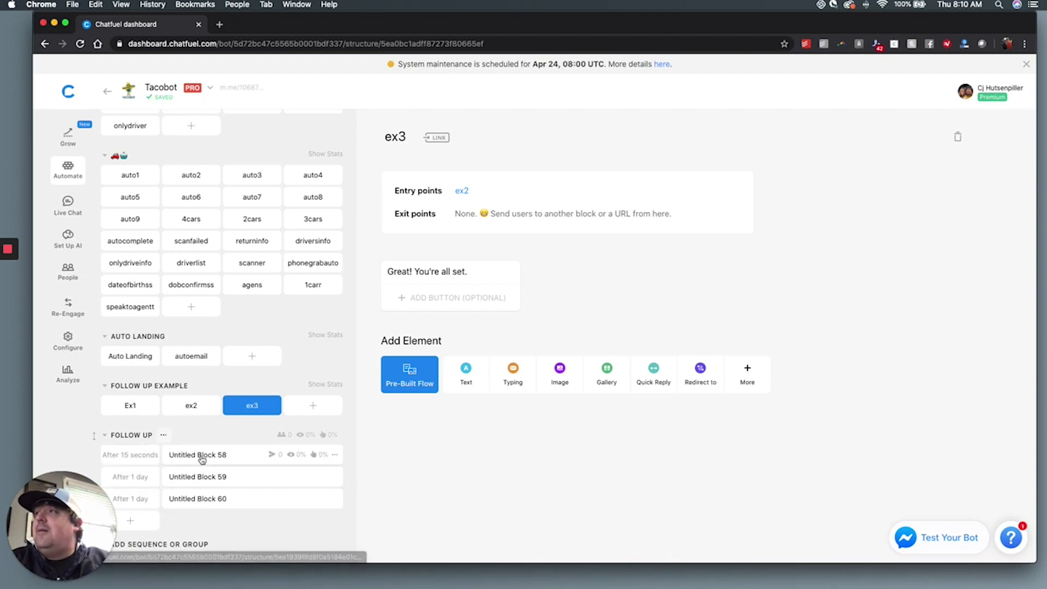
Step: Insert a Set User Attribute card before the color question in block Ex1, setting progress to 1
{"action": "left_click", "coordinate": [124, 409]}
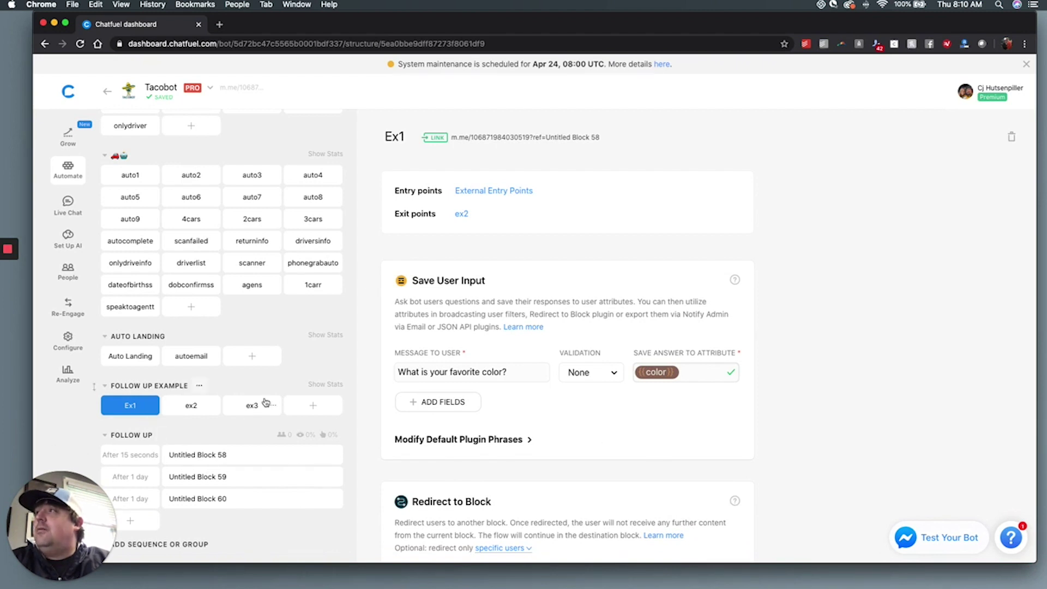
{"action": "scroll", "coordinate": [611, 452], "scroll_direction": "down", "scroll_amount": 3}
{"action": "scroll", "coordinate": [453, 294], "scroll_direction": "up", "scroll_amount": 3}
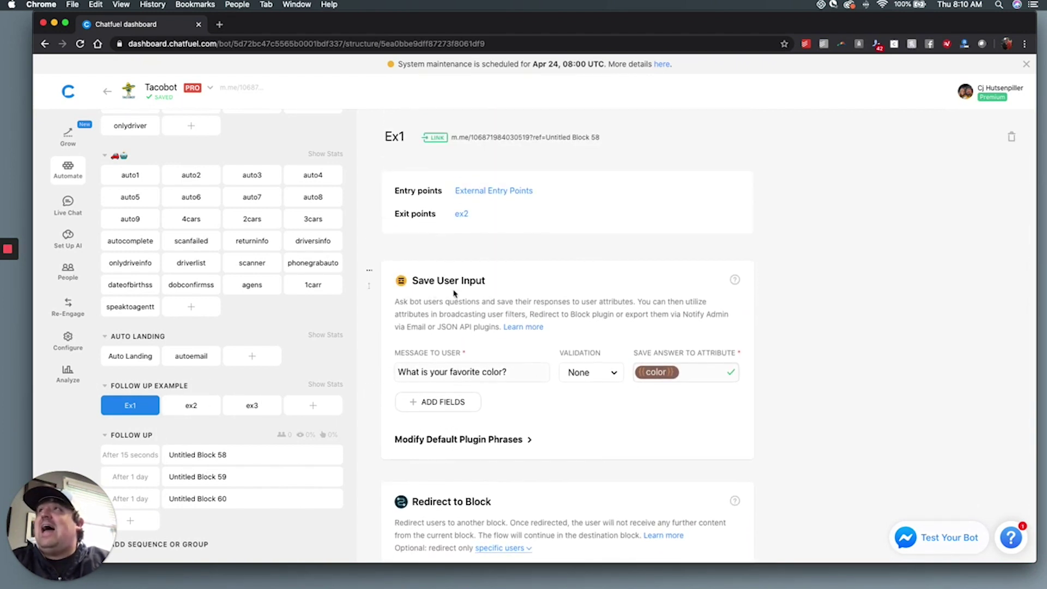
{"action": "left_click", "coordinate": [370, 250]}
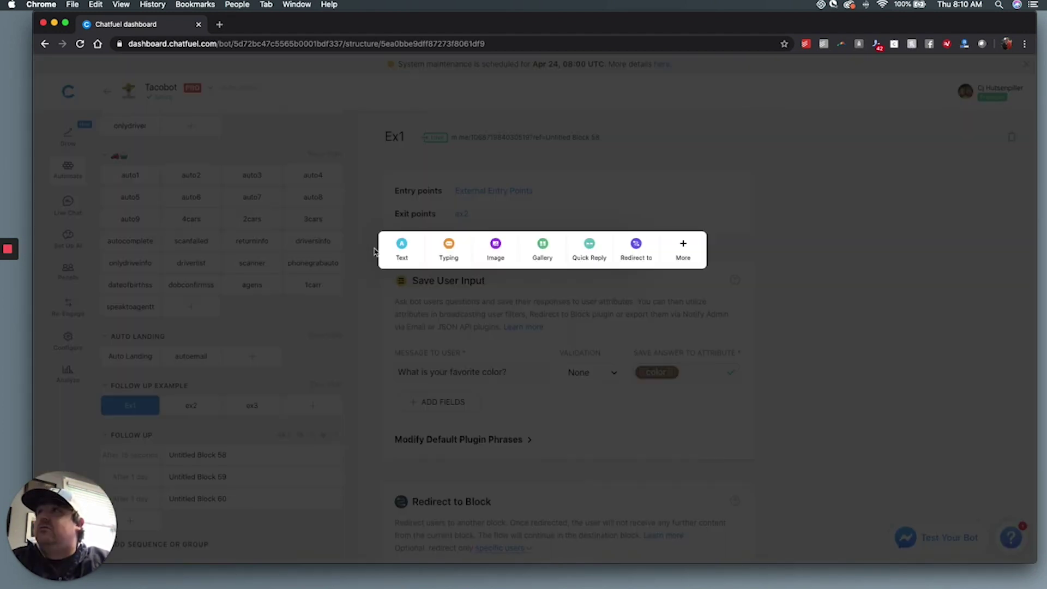
{"action": "left_click", "coordinate": [681, 256]}
{"action": "left_click", "coordinate": [576, 240]}
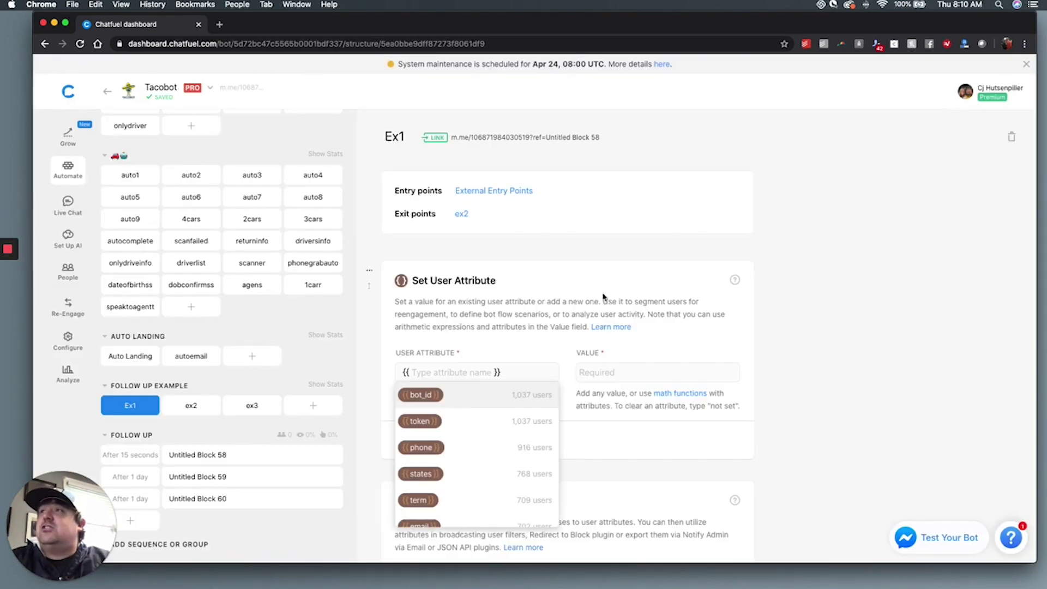
{"action": "type", "text": "progress"}
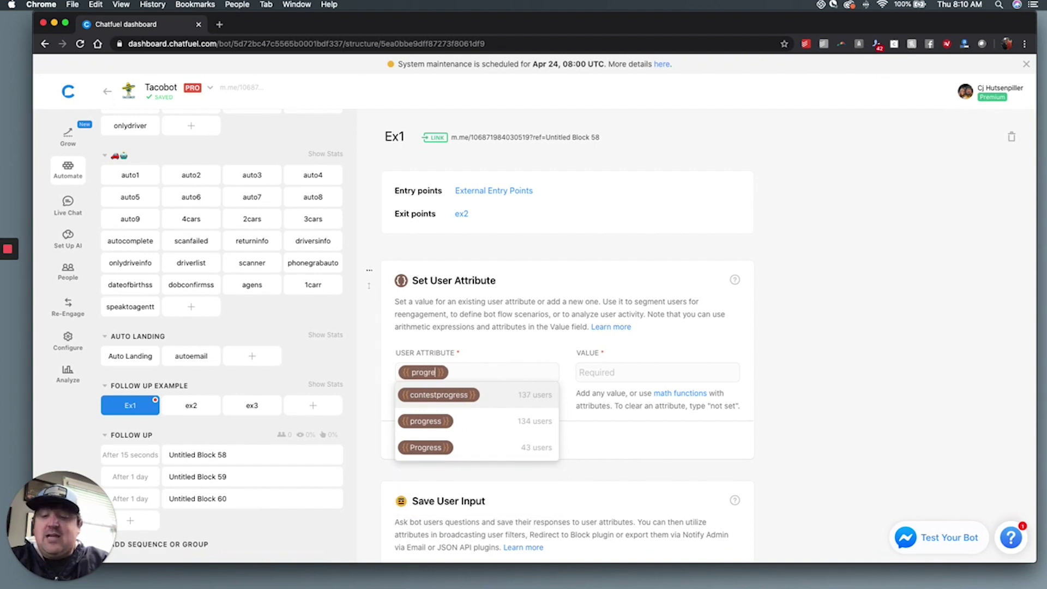
{"action": "left_click", "coordinate": [610, 372]}
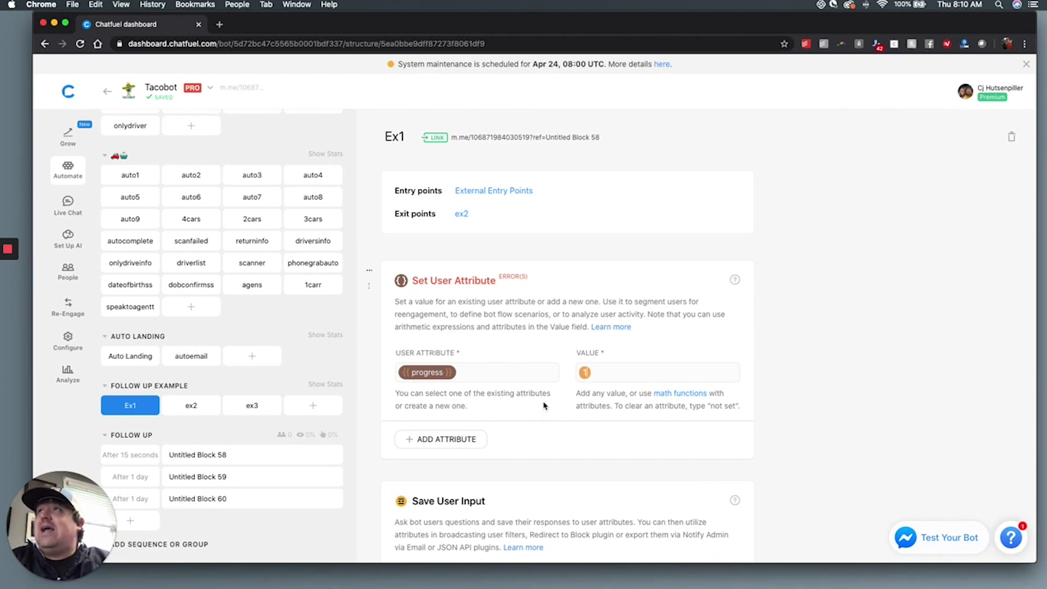
{"action": "scroll", "coordinate": [540, 179], "scroll_direction": "down", "scroll_amount": 2}
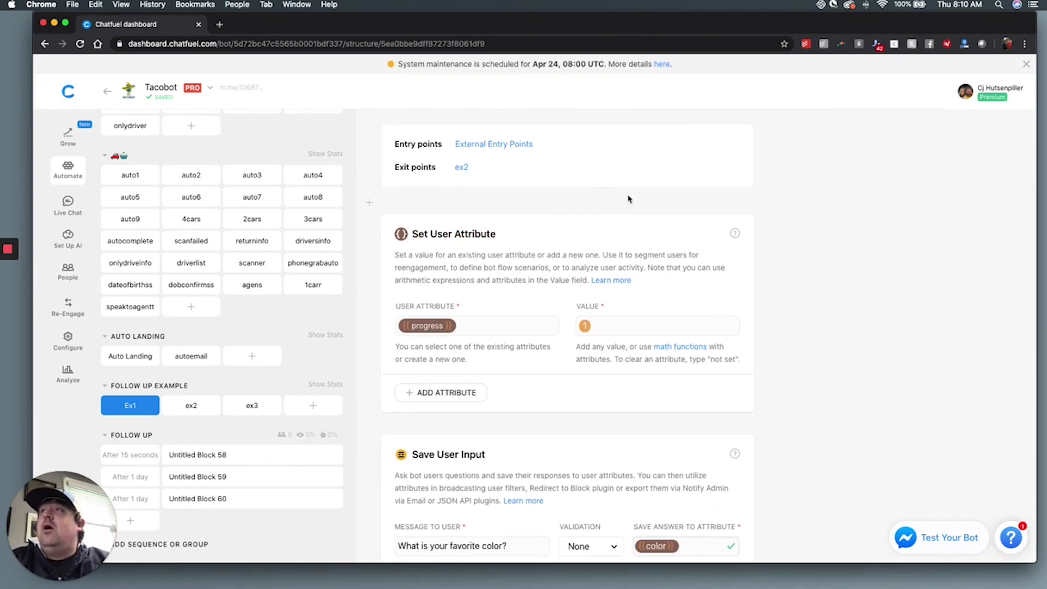
{"action": "scroll", "coordinate": [600, 213], "scroll_direction": "up", "scroll_amount": 2}
{"action": "scroll", "coordinate": [631, 226], "scroll_direction": "down", "scroll_amount": 3}
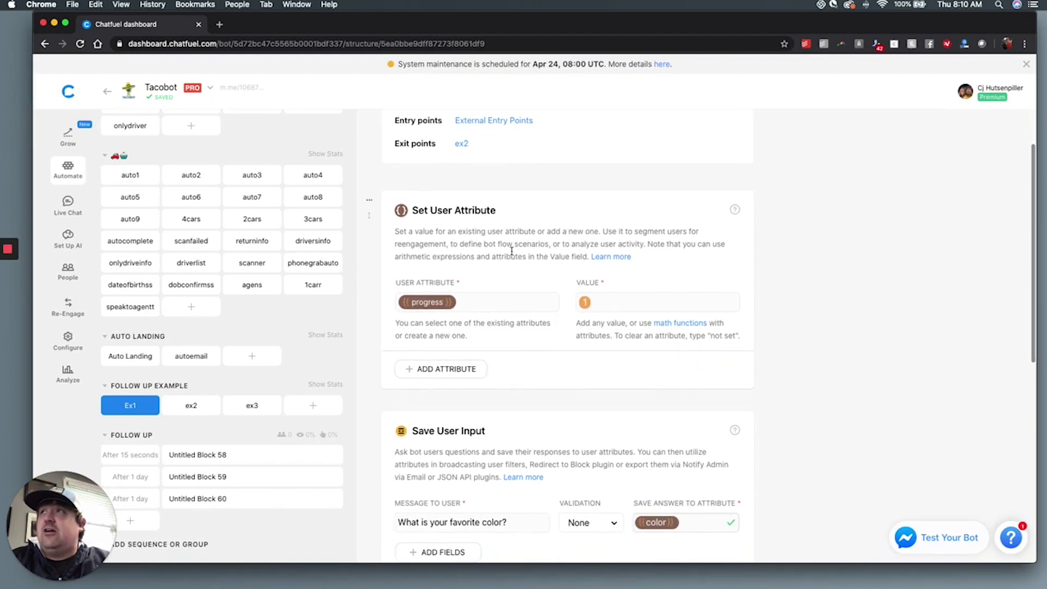
{"action": "scroll", "coordinate": [485, 289], "scroll_direction": "down", "scroll_amount": 6}
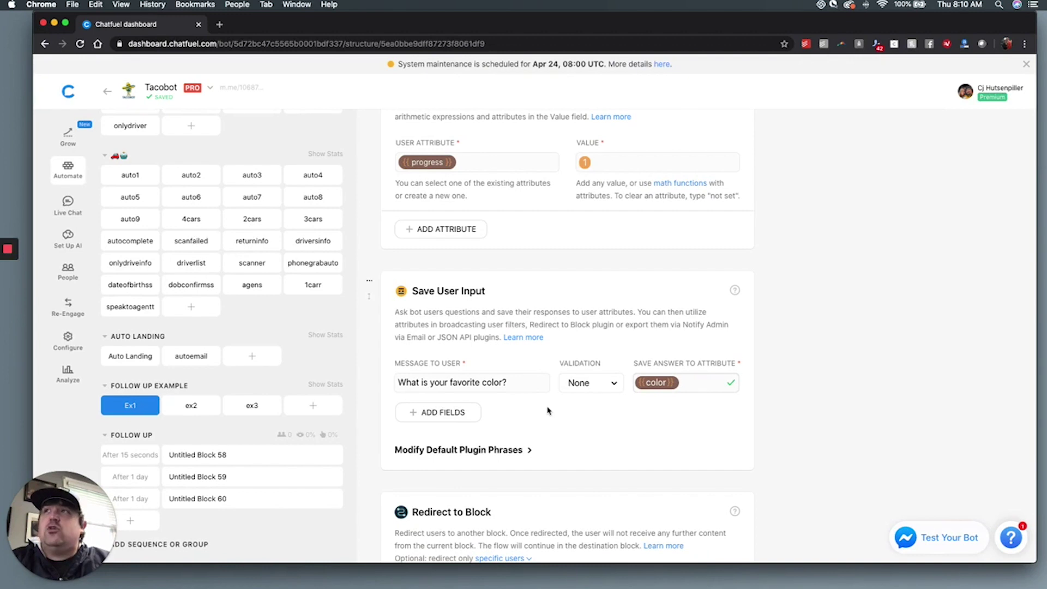
Step: Insert a Set User Attribute card before the food question in block ex2, setting progress to 2
{"action": "left_click", "coordinate": [192, 413]}
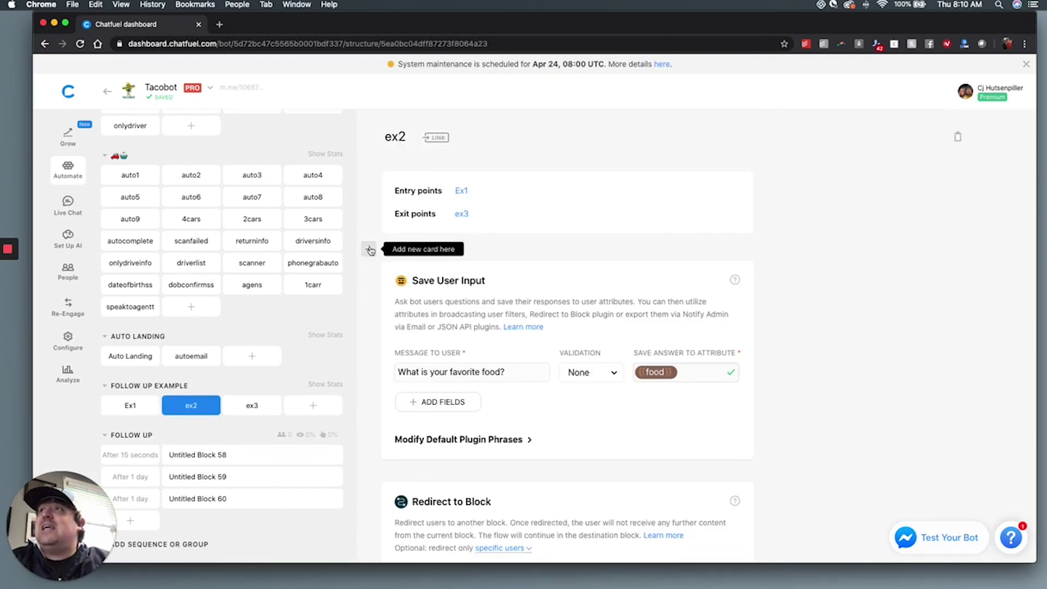
{"action": "left_click", "coordinate": [368, 248]}
{"action": "left_click", "coordinate": [683, 249]}
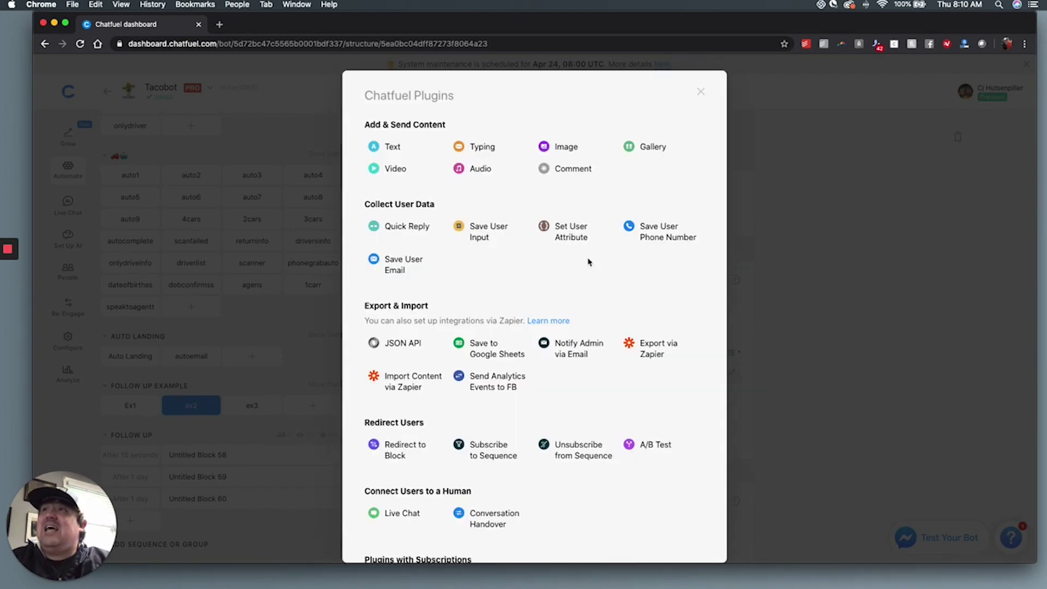
{"action": "left_click", "coordinate": [570, 232]}
{"action": "type", "text": "pro"}
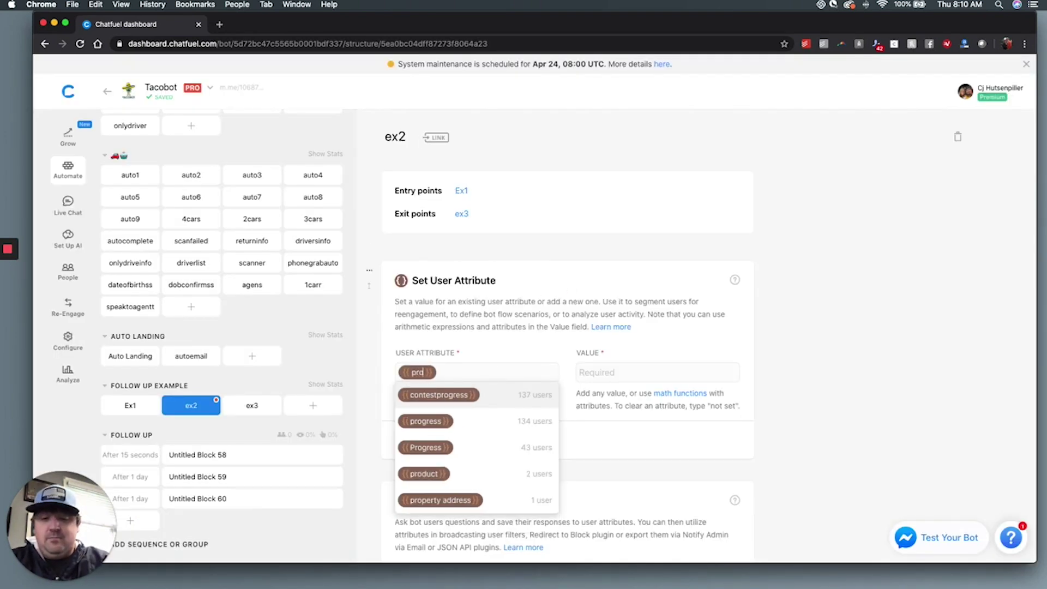
{"action": "type", "text": "gress"}
{"action": "left_click", "coordinate": [607, 375]}
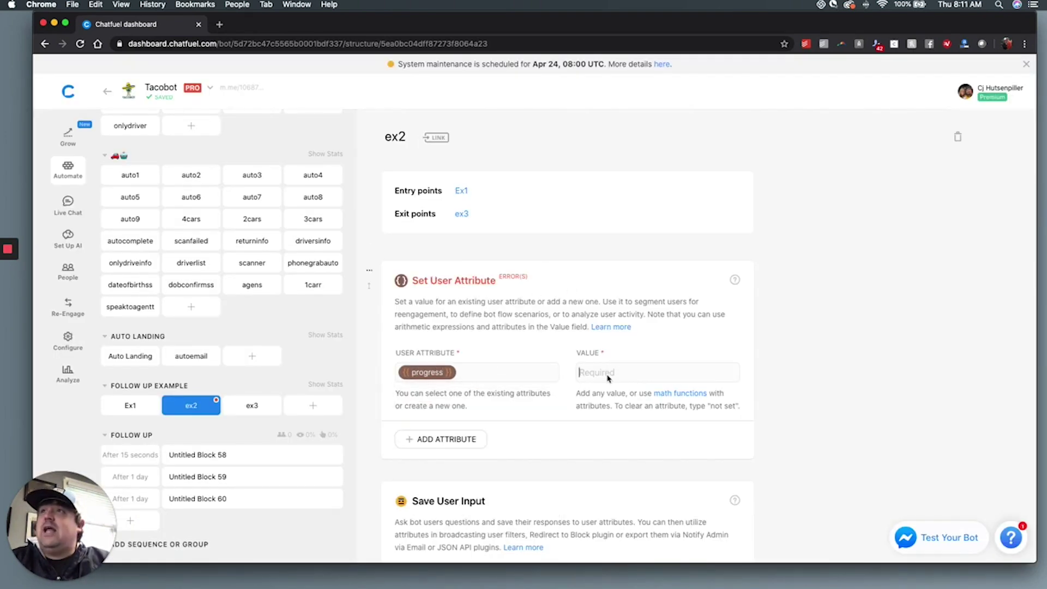
{"action": "type", "text": "2"}
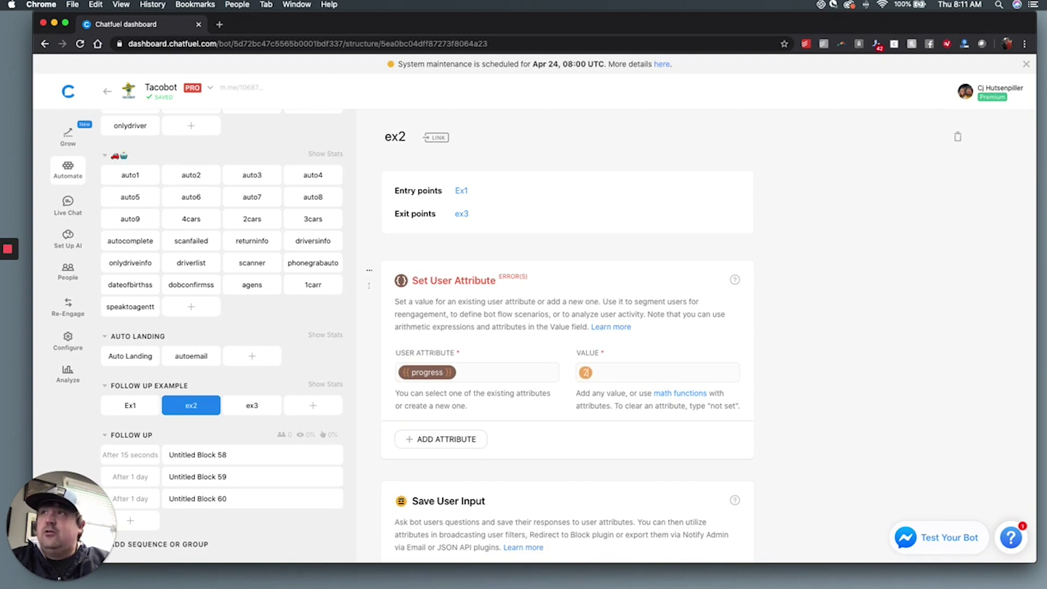
Step: Insert an Unsubscribe from Sequence card before the message in block ex3, targeting the new FOLLOW UP sequence with 0 subscribers
{"action": "left_click", "coordinate": [249, 412]}
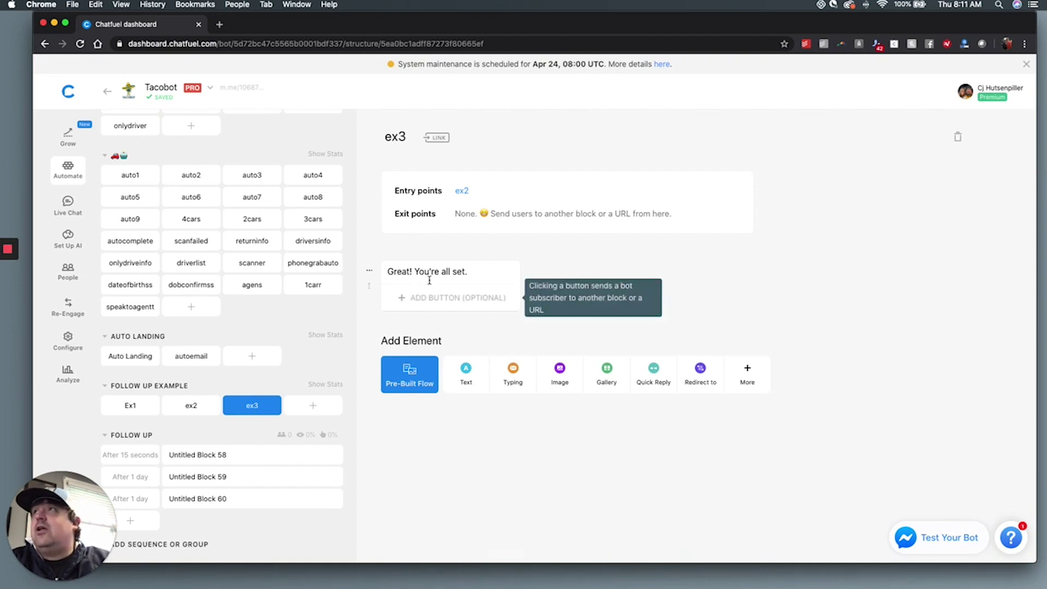
{"action": "left_click", "coordinate": [368, 249]}
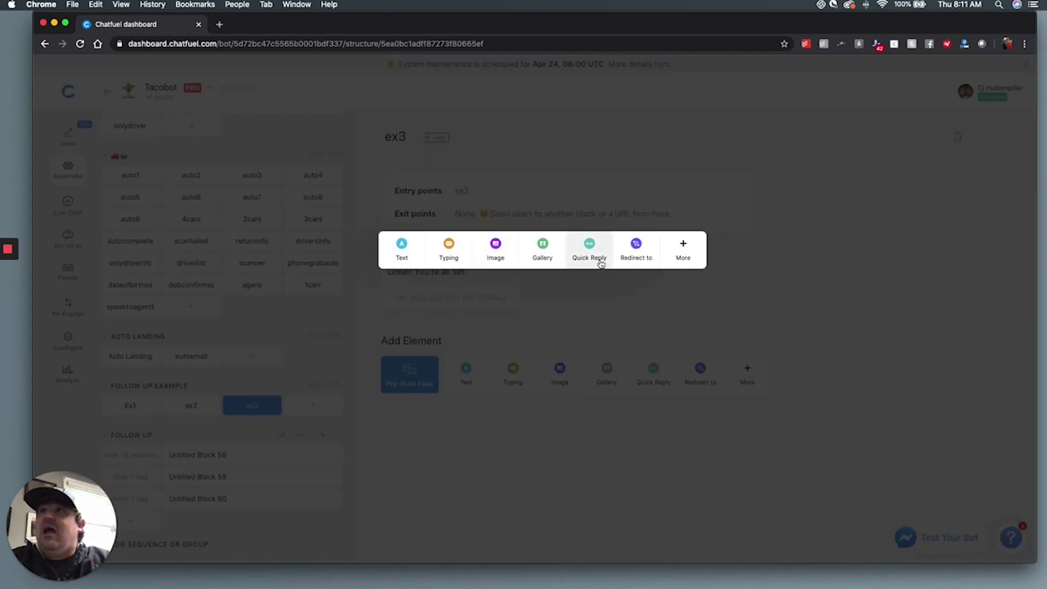
{"action": "left_click", "coordinate": [682, 256]}
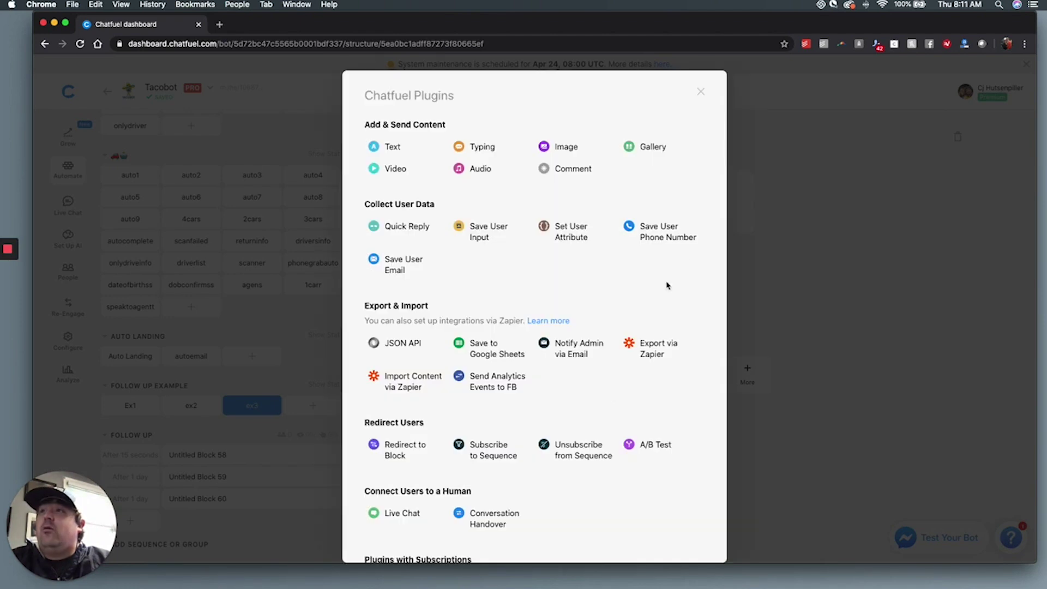
{"action": "left_click", "coordinate": [569, 452]}
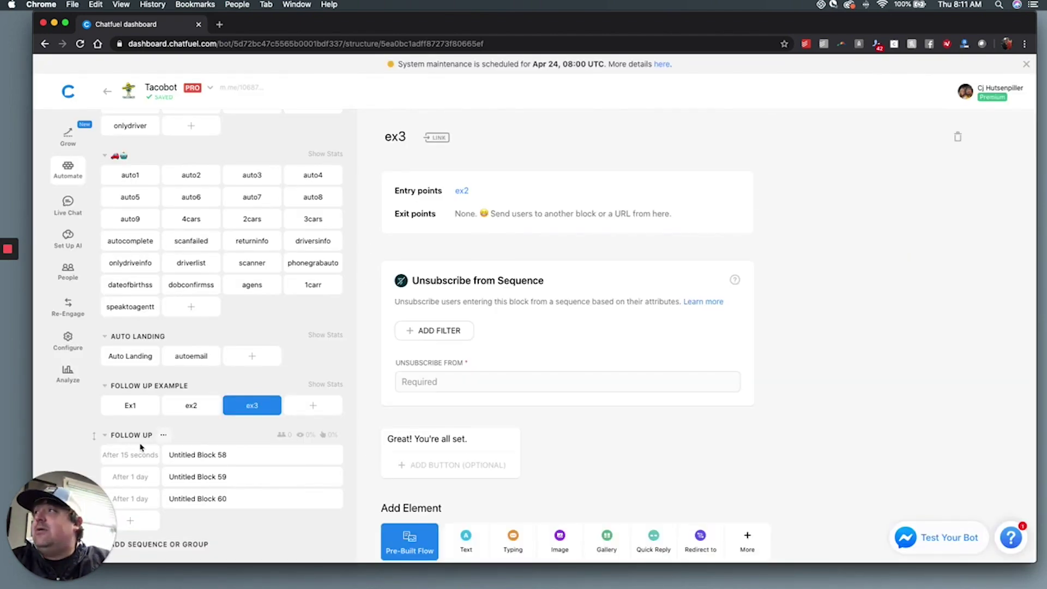
{"action": "left_click", "coordinate": [428, 383]}
{"action": "type", "text": "foll"}
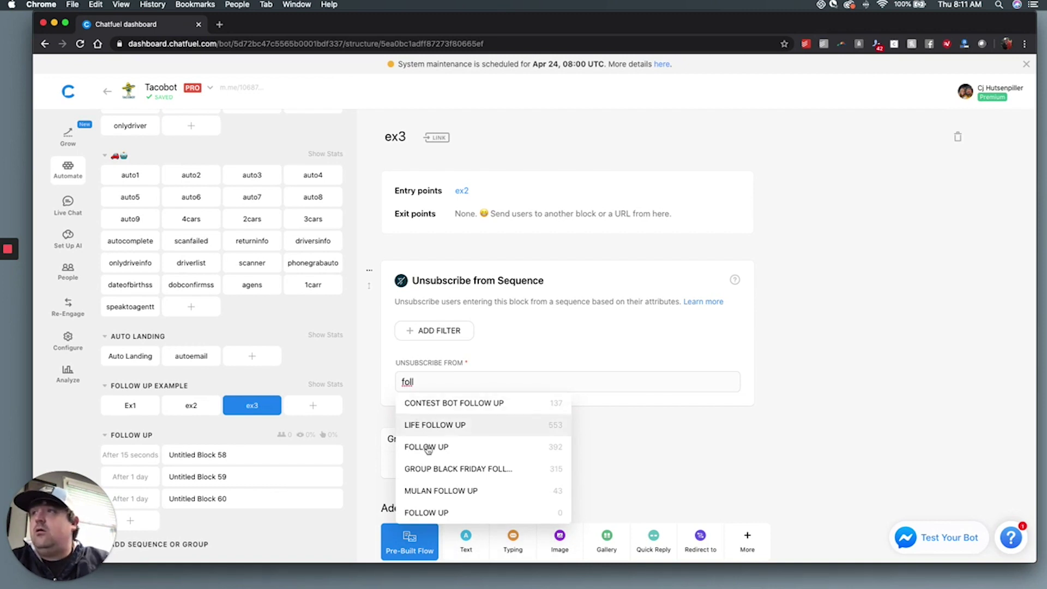
{"action": "left_click", "coordinate": [415, 512]}
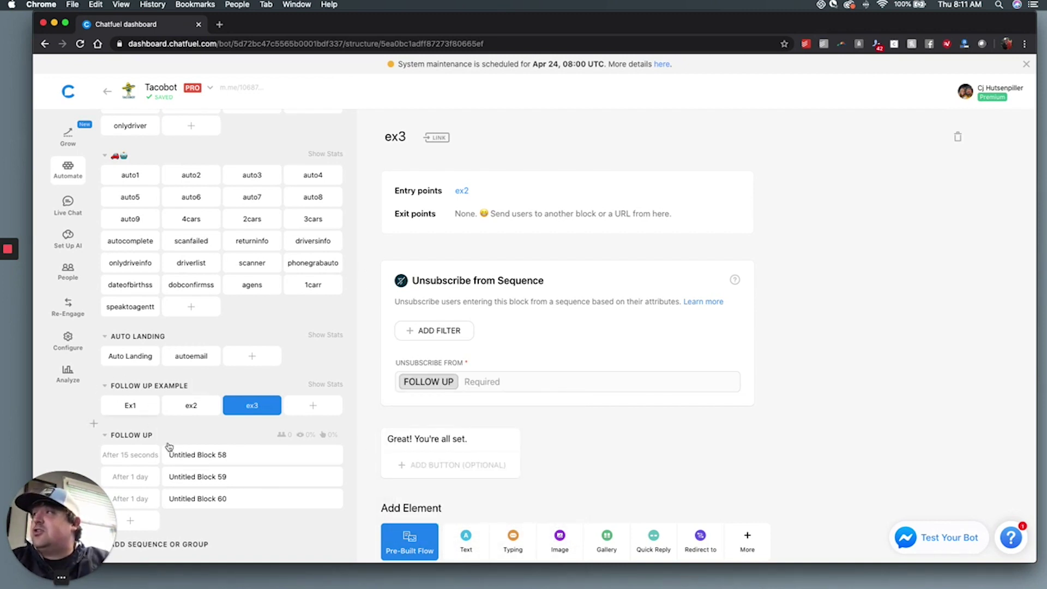
Step: Insert a Subscribe to Sequence card before the progress attribute card in block Ex1, targeting the FOLLOW UP sequence with 0 subscribers
{"action": "left_click", "coordinate": [127, 405]}
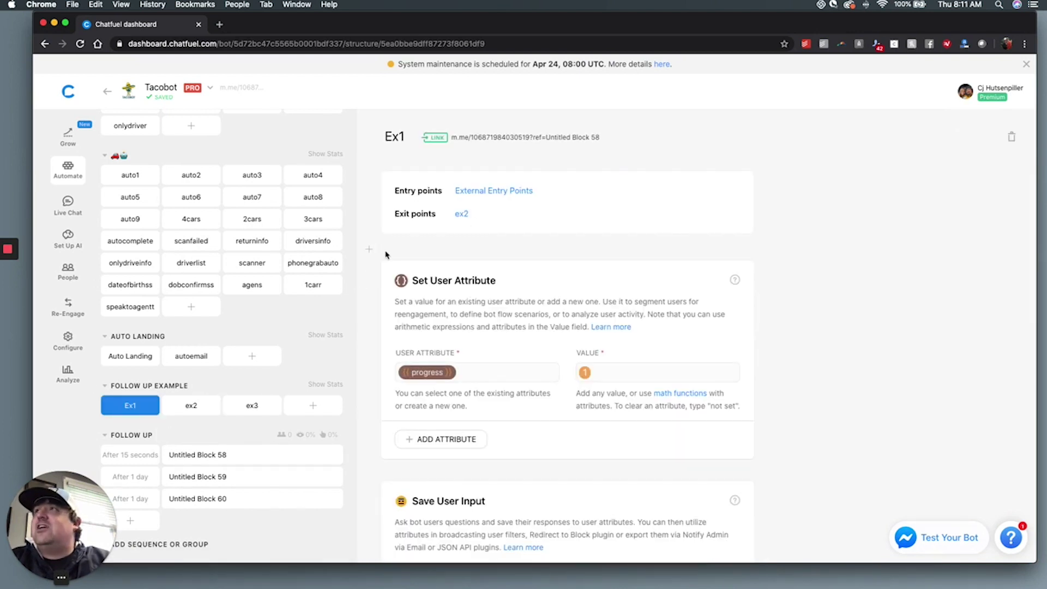
{"action": "scroll", "coordinate": [480, 313], "scroll_direction": "down", "scroll_amount": 3}
{"action": "scroll", "coordinate": [480, 294], "scroll_direction": "up", "scroll_amount": 3}
{"action": "left_click", "coordinate": [368, 251]}
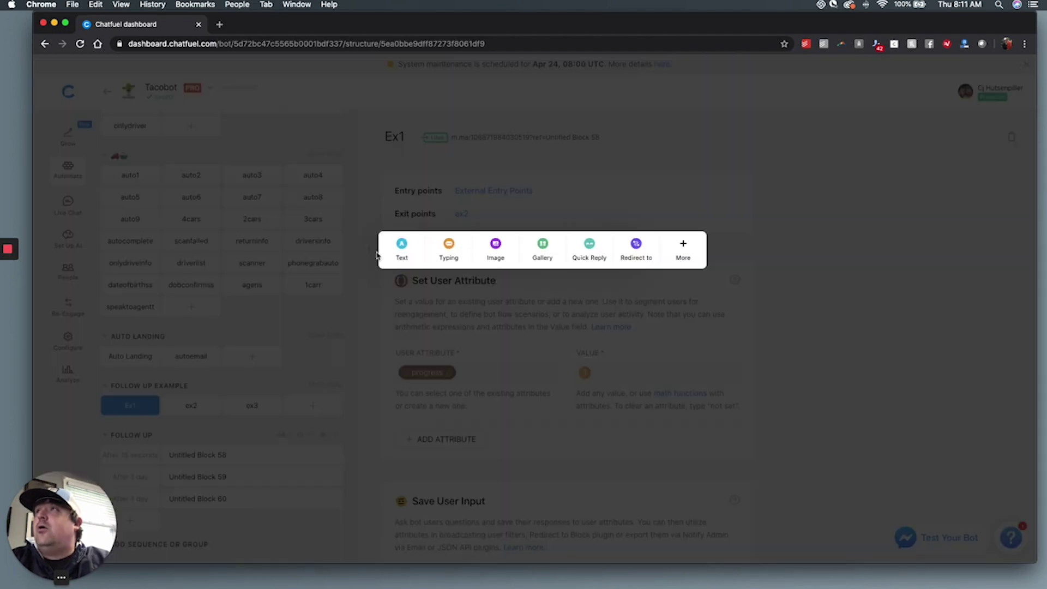
{"action": "left_click", "coordinate": [683, 252]}
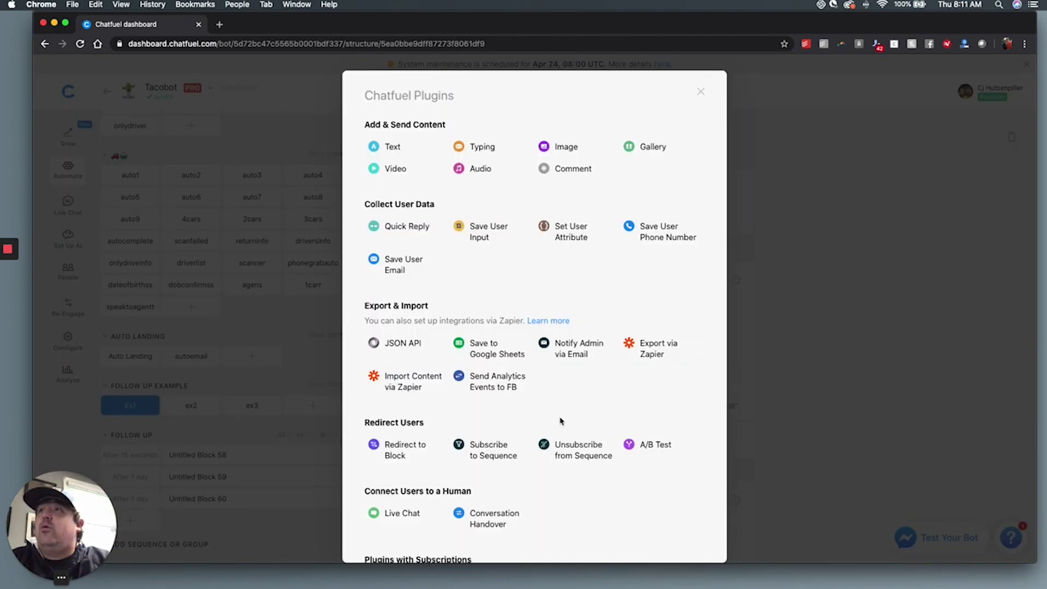
{"action": "left_click", "coordinate": [496, 455]}
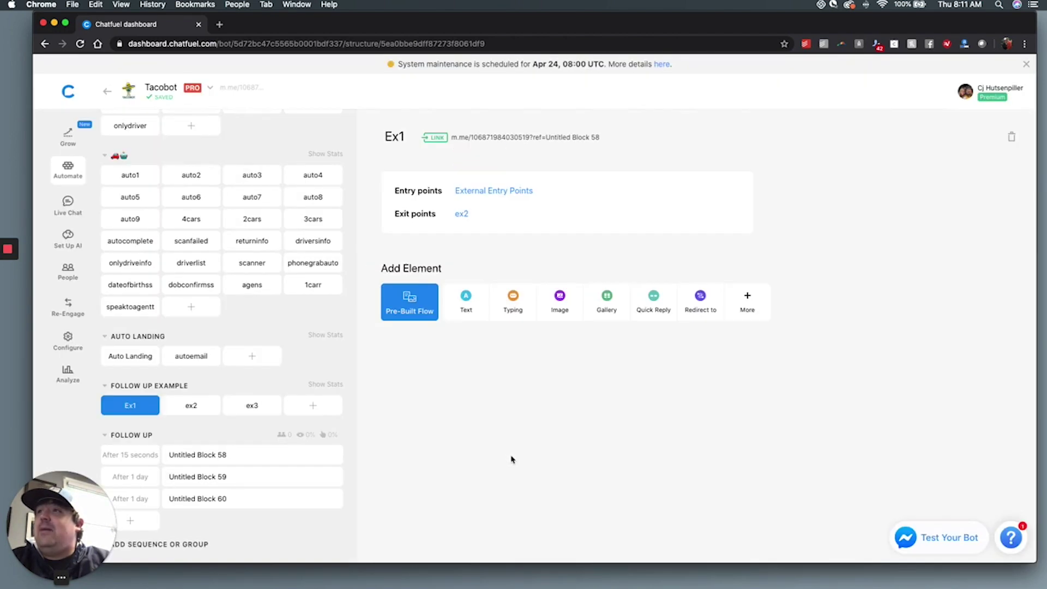
{"action": "left_click", "coordinate": [431, 381]}
{"action": "type", "text": "follo"}
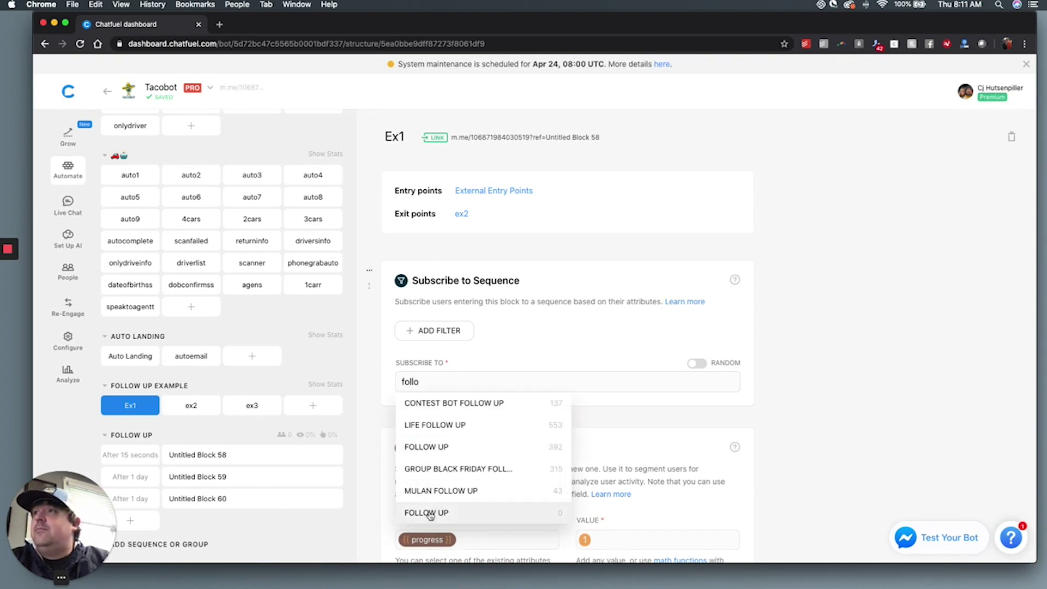
{"action": "left_click", "coordinate": [433, 512]}
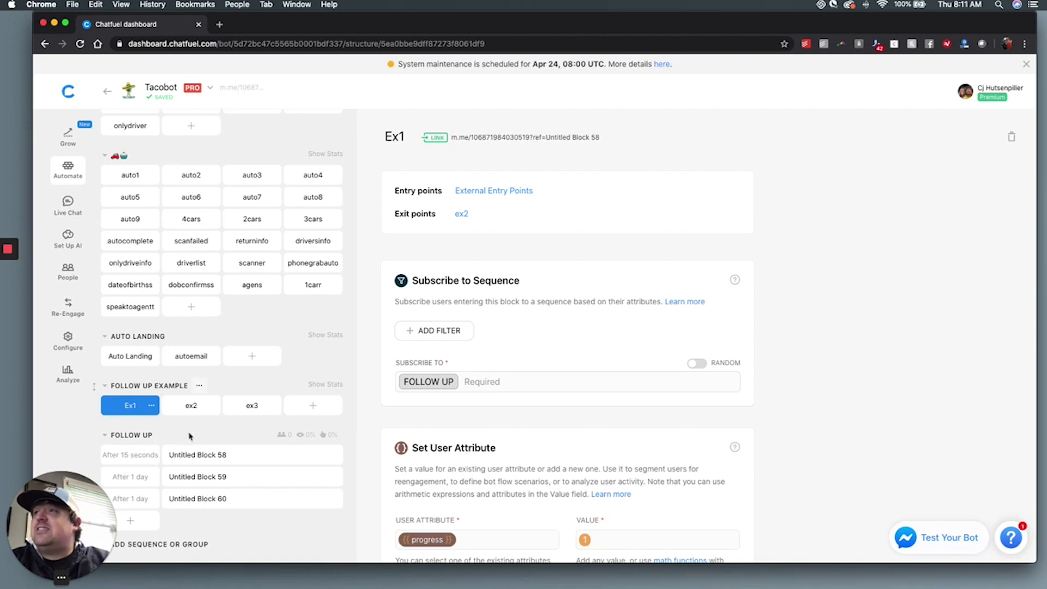
Step: Review the progress attribute card in block ex2 and the Unsubscribe from Sequence card in block ex3
{"action": "scroll", "coordinate": [520, 442], "scroll_direction": "down", "scroll_amount": 2}
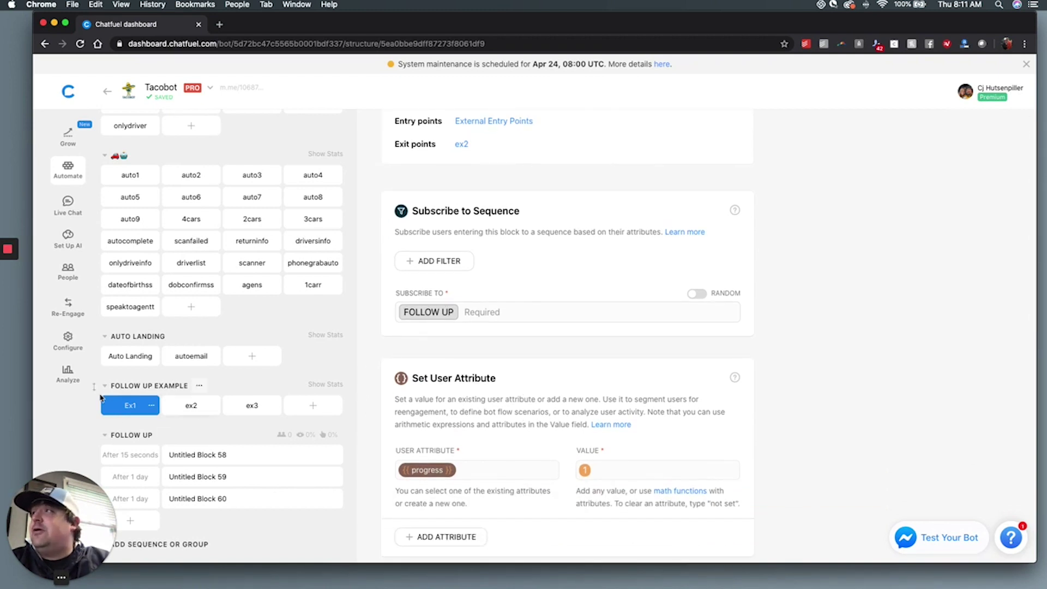
{"action": "left_click", "coordinate": [182, 410]}
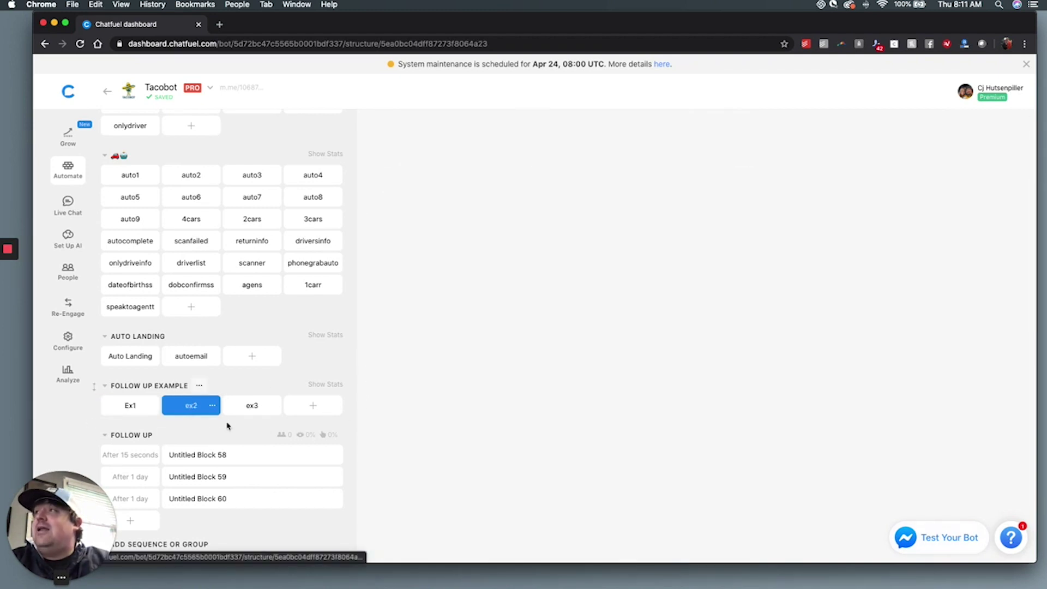
{"action": "left_click", "coordinate": [251, 405]}
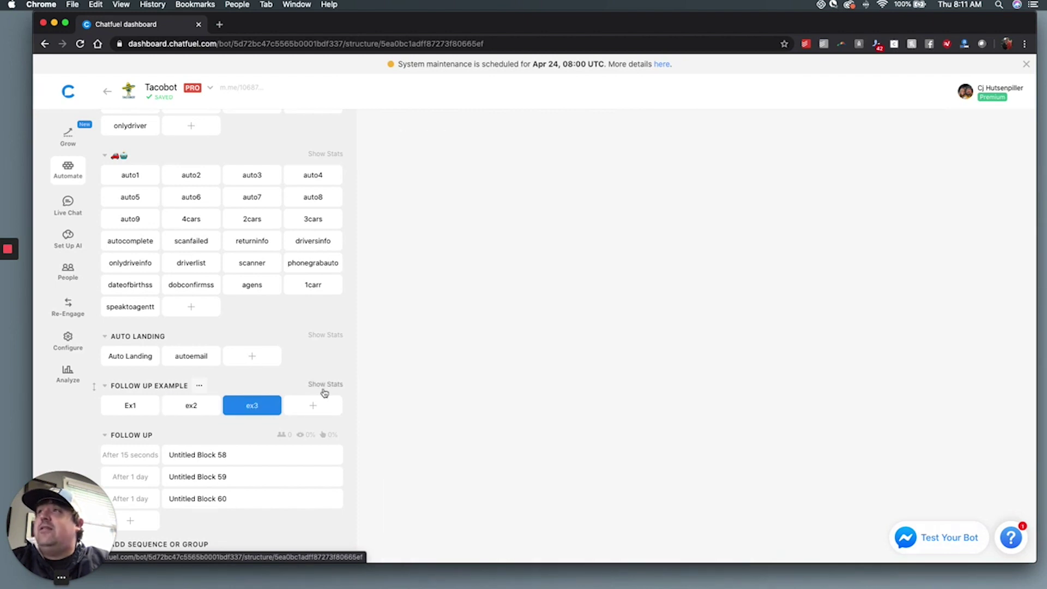
{"action": "left_click", "coordinate": [195, 407]}
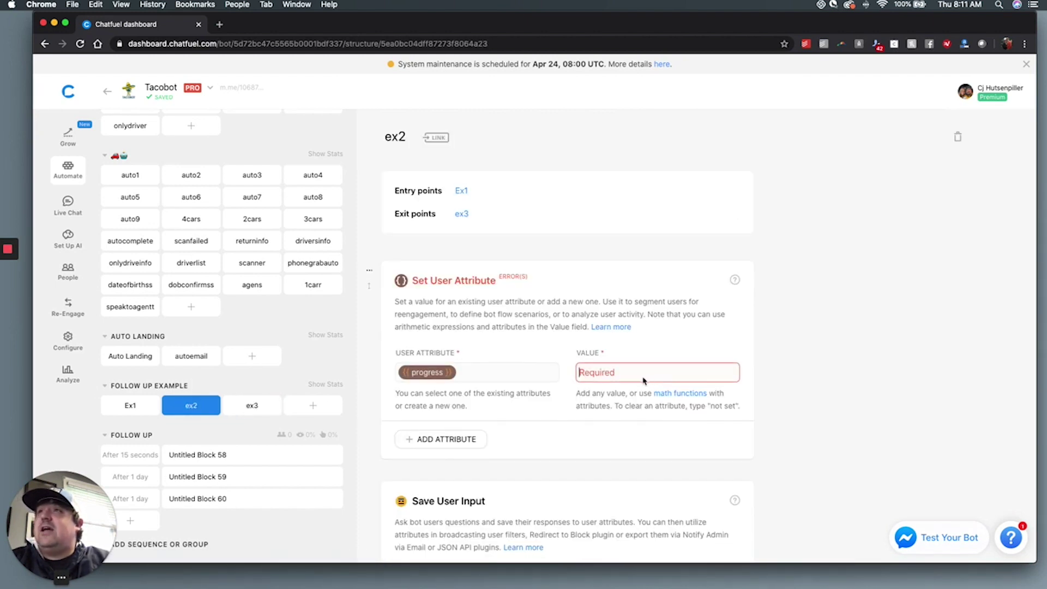
{"action": "left_click", "coordinate": [253, 409]}
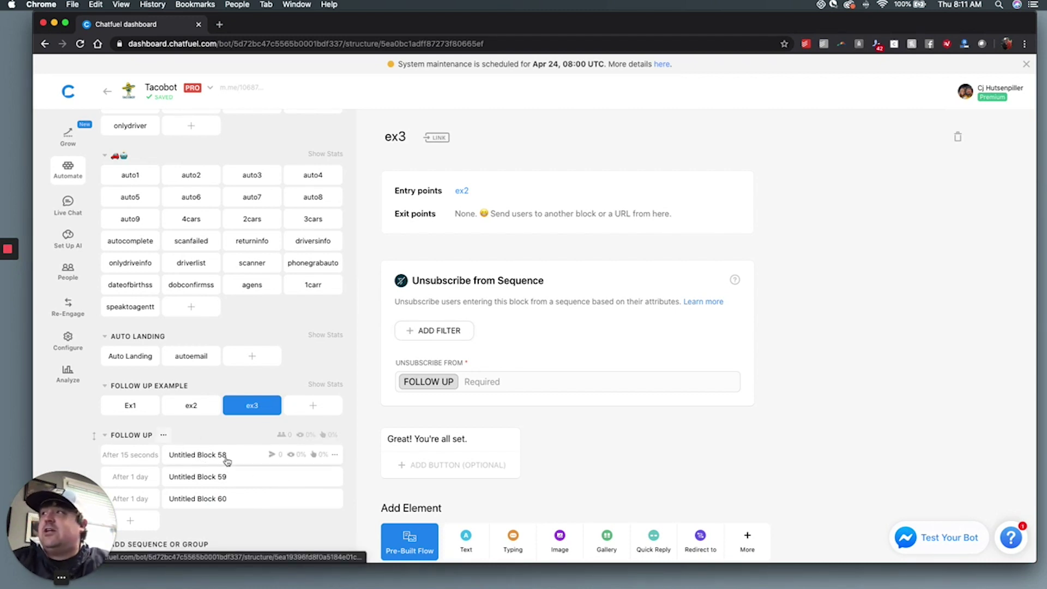
Step: Add a text card to the 15-second block of the FOLLOW UP sequence reading "Hey! We were almost finished, would you like to continue?"
{"action": "left_click", "coordinate": [198, 457]}
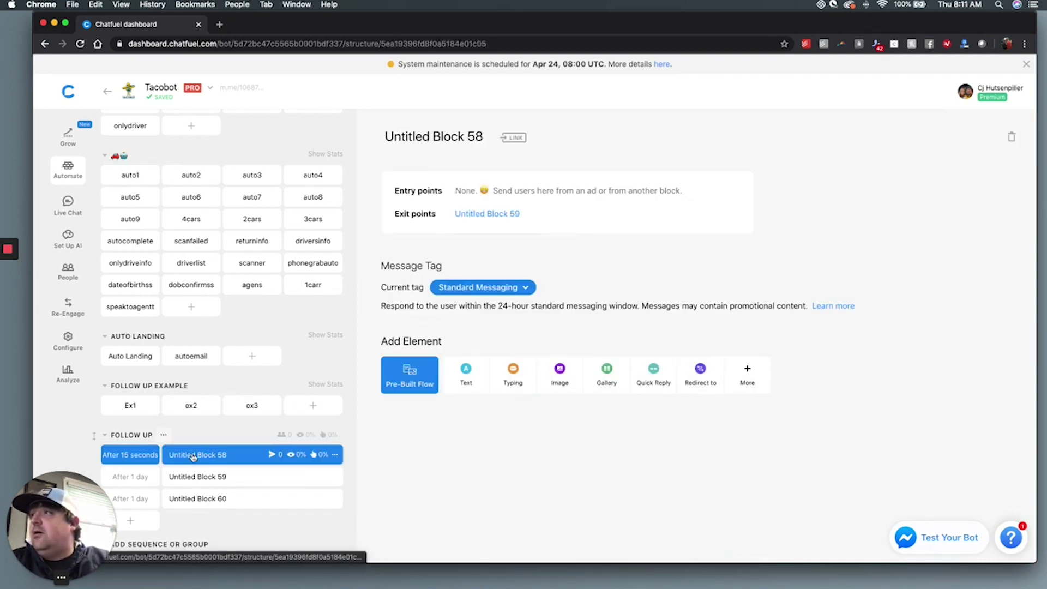
{"action": "left_click", "coordinate": [465, 381]}
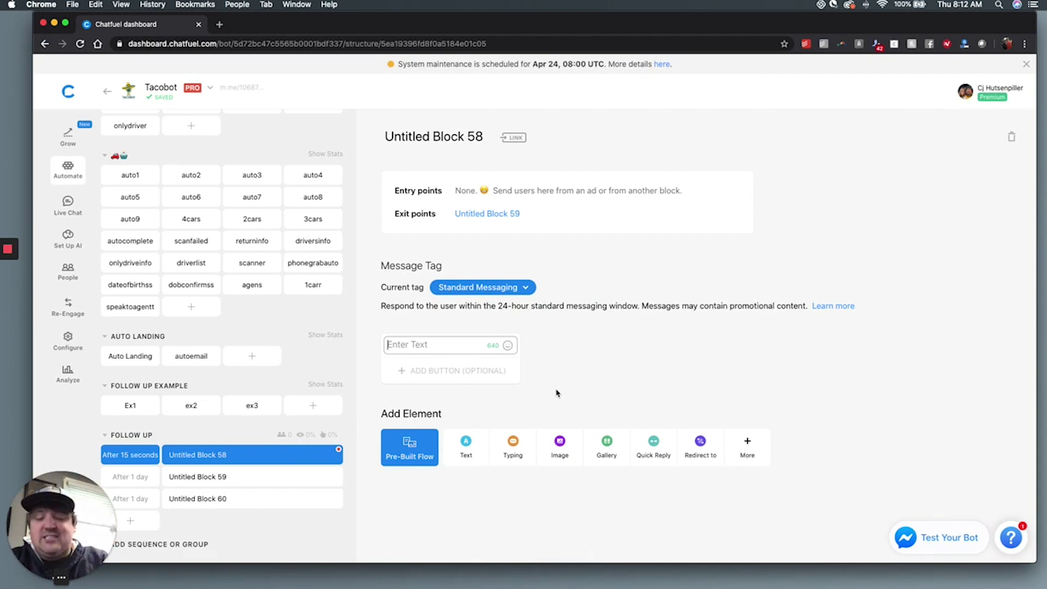
{"action": "type", "text": "Hey!"}
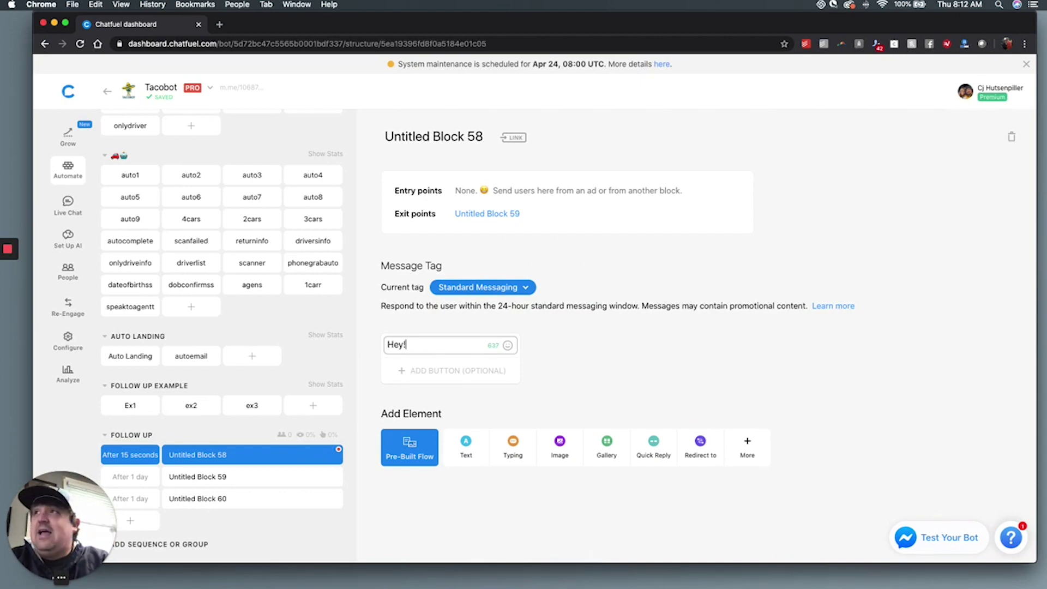
{"action": "type", "text": " We w"}
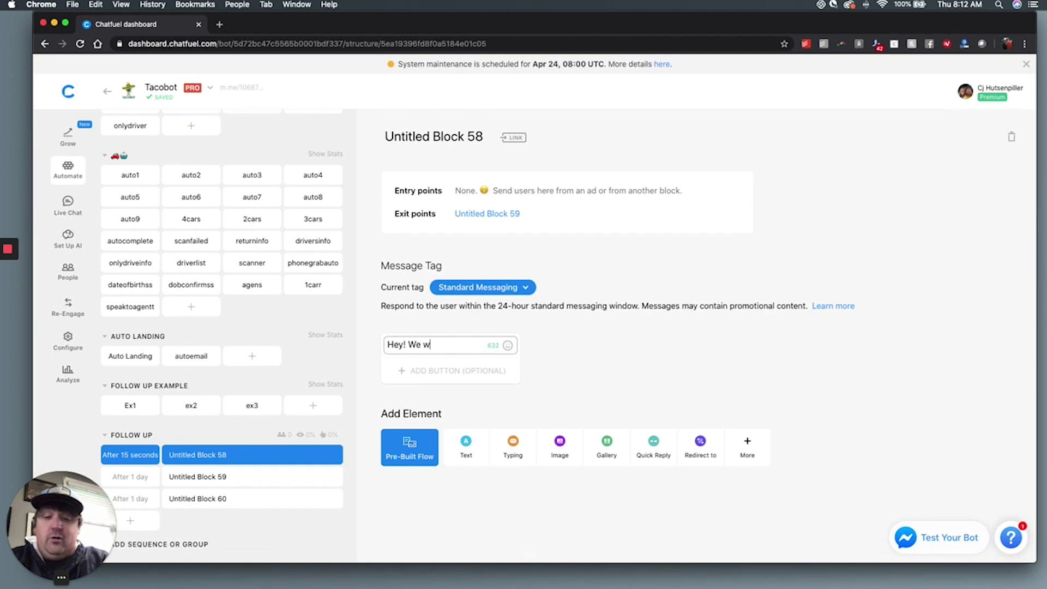
{"action": "type", "text": "ere almost f"}
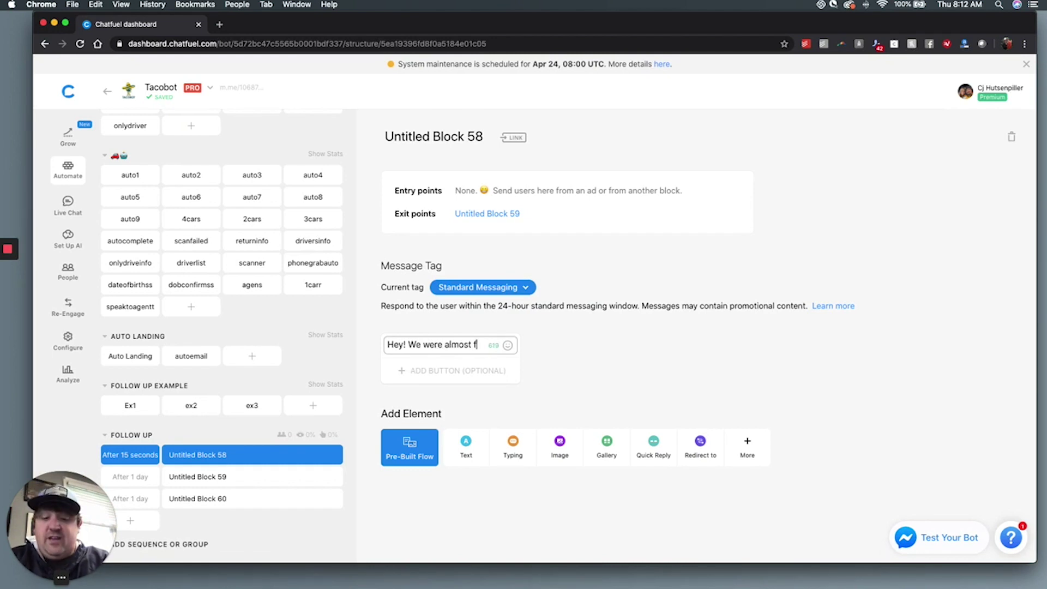
{"action": "type", "text": "inished "}
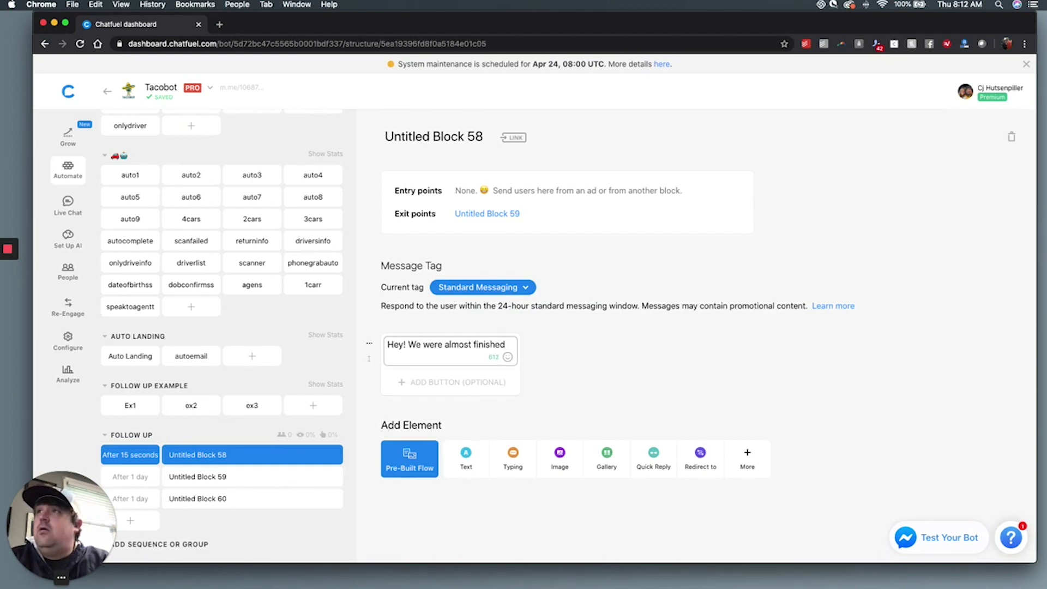
{"action": "type", "text": ", would y"}
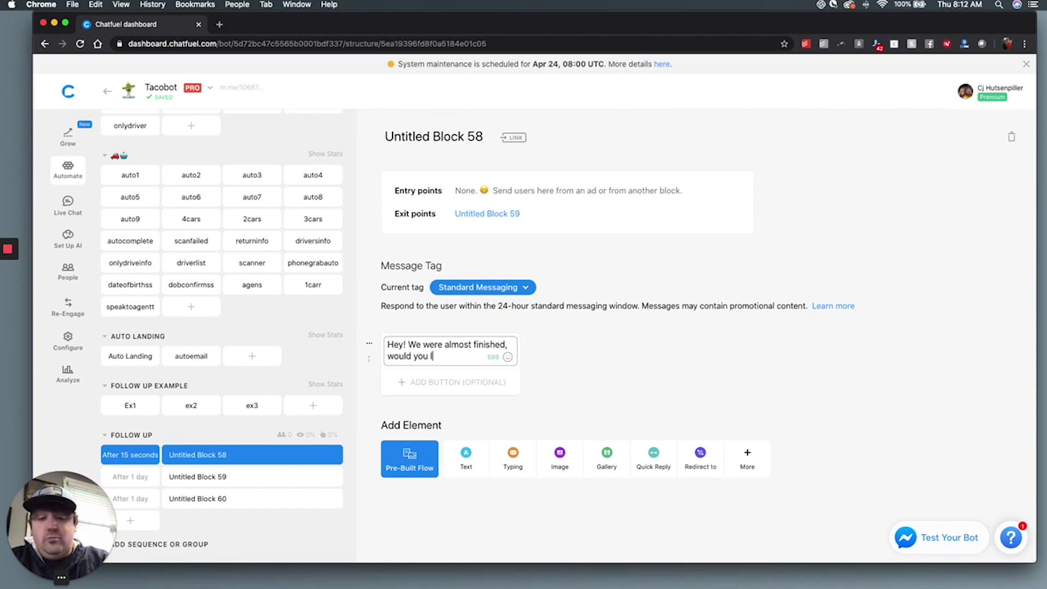
{"action": "type", "text": "ou like to contin"}
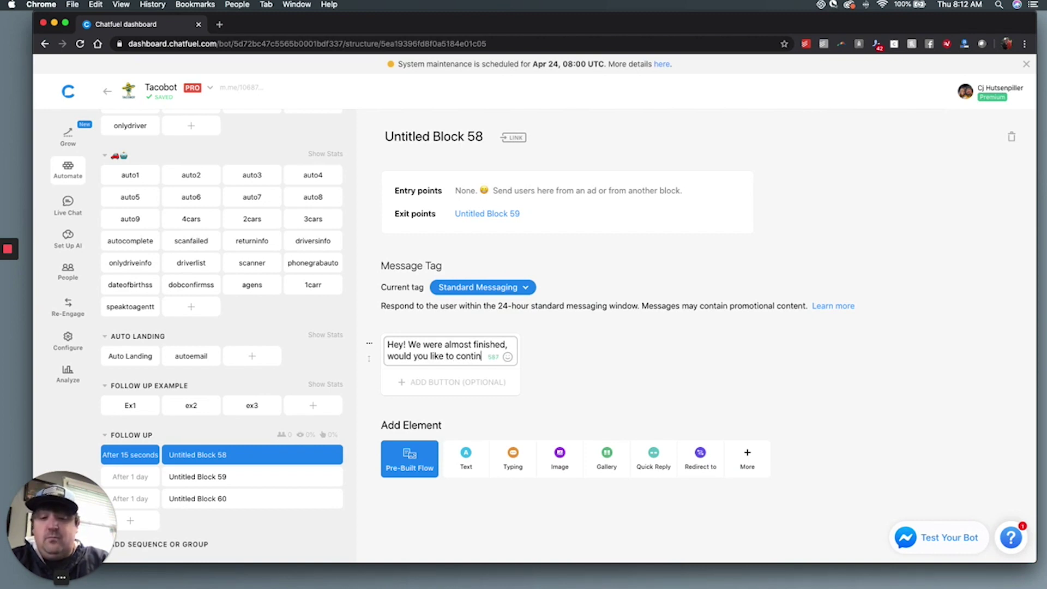
{"action": "type", "text": "ue"}
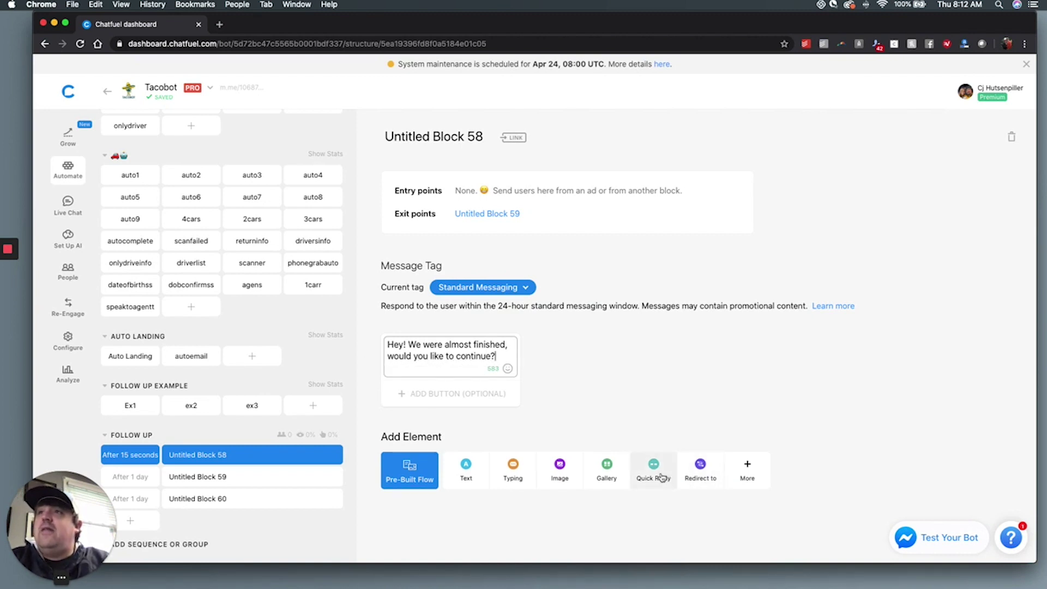
Step: Add Yes and No quick replies below the follow-up message, without linked blocks
{"action": "left_click", "coordinate": [654, 469]}
{"action": "type", "text": "Yes"}
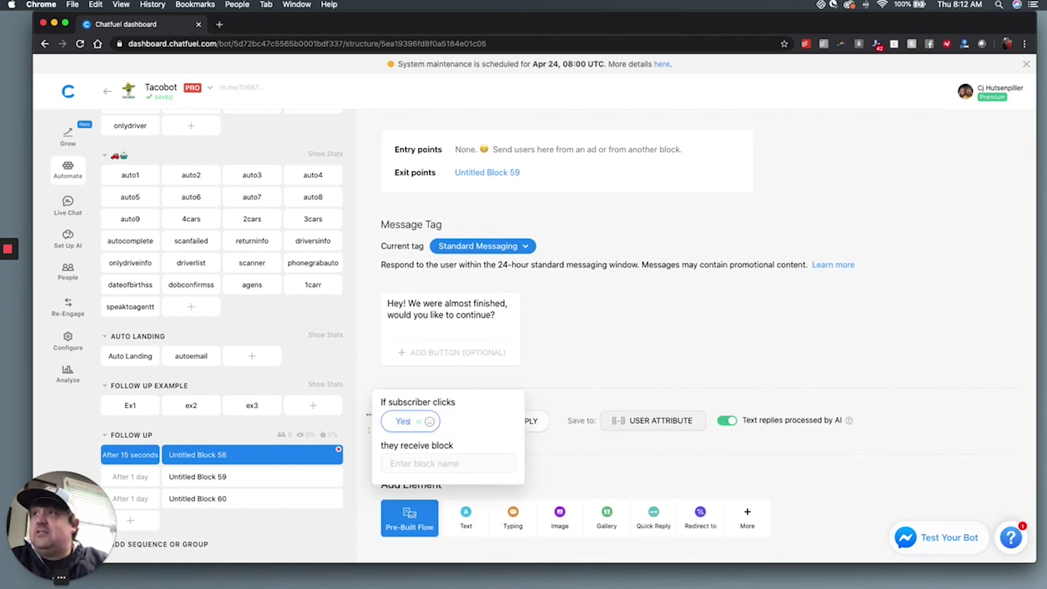
{"action": "left_click", "coordinate": [601, 378]}
{"action": "left_click", "coordinate": [486, 420]}
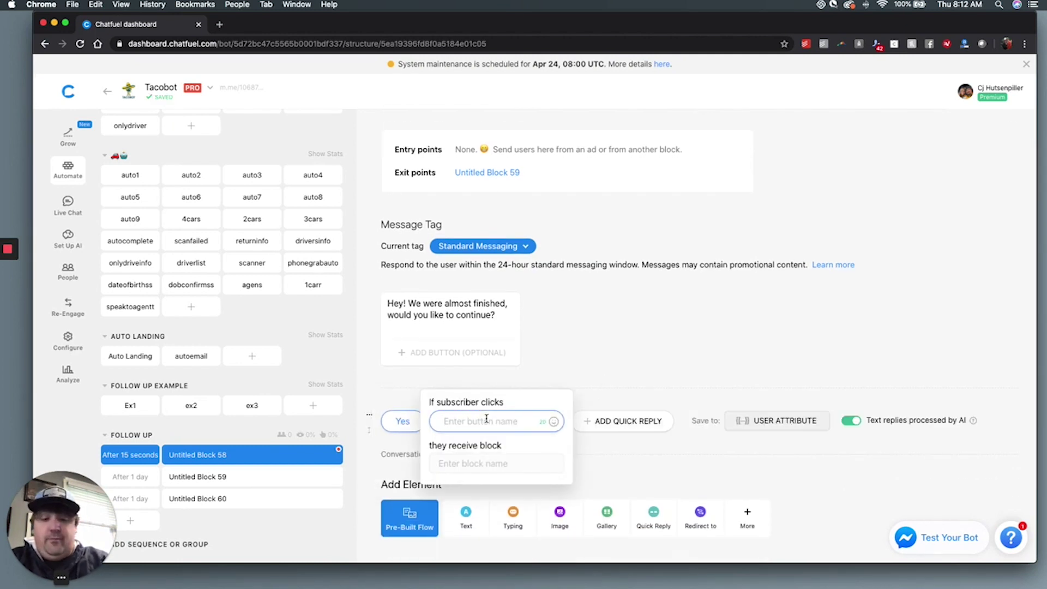
{"action": "type", "text": "No"}
{"action": "left_click", "coordinate": [596, 389]}
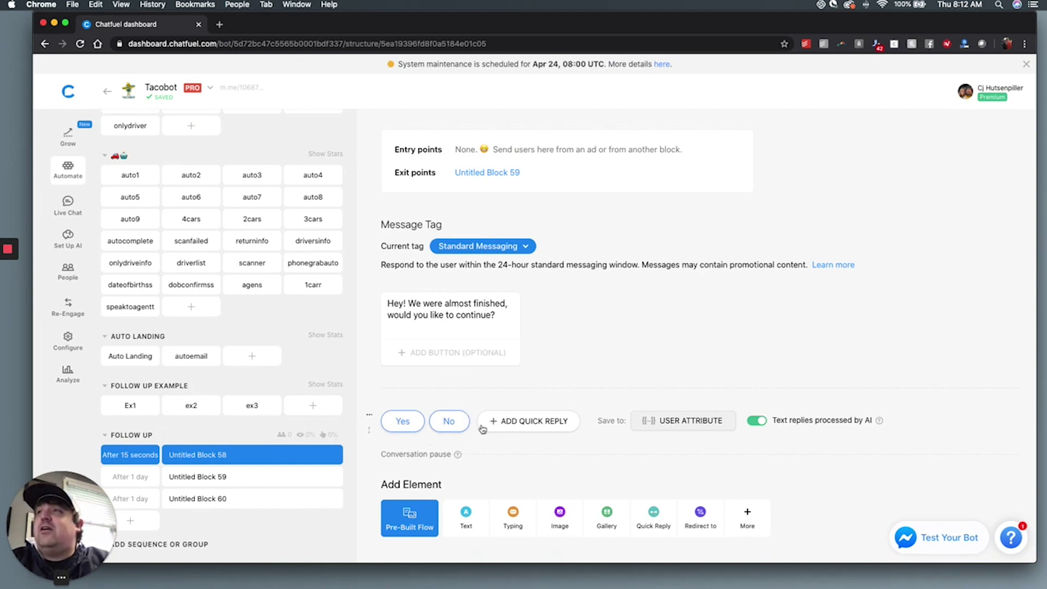
Step: Create a new block named ex4 in the FOLLOW UP EXAMPLE group
{"action": "left_click", "coordinate": [312, 405]}
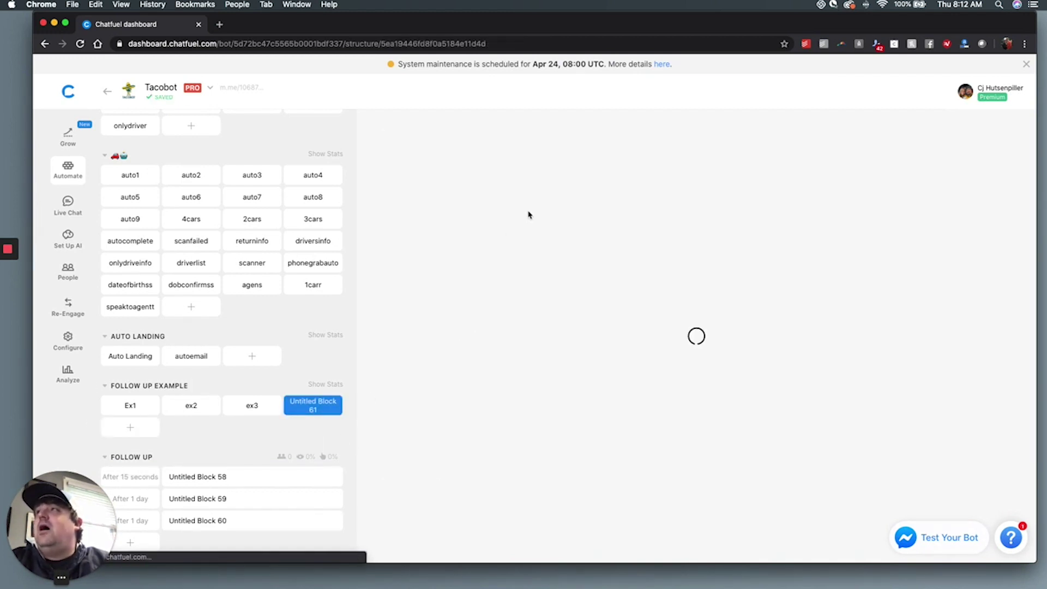
{"action": "type", "text": "ex4"}
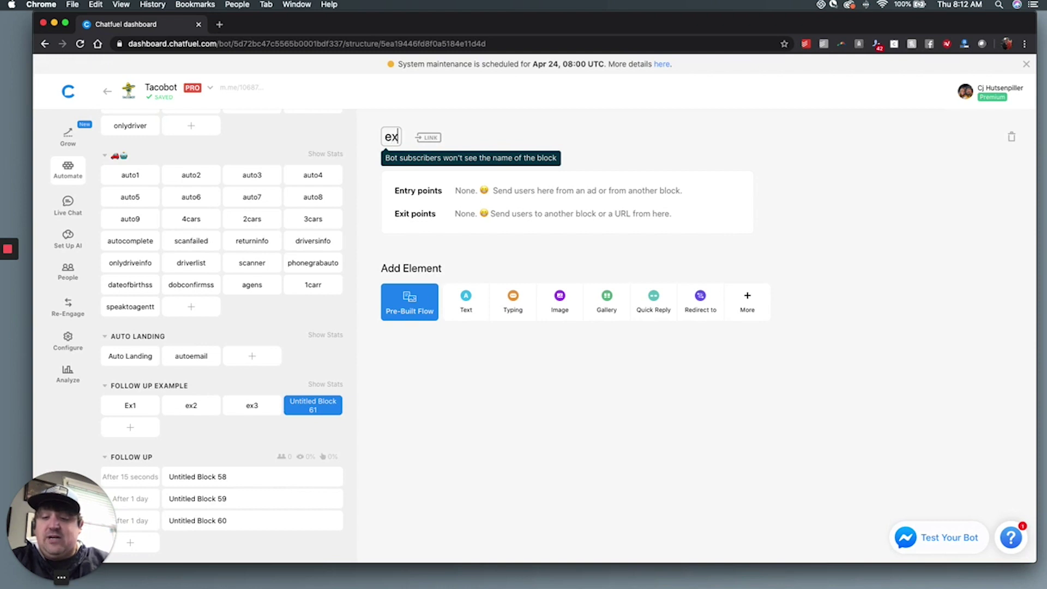
{"action": "left_click", "coordinate": [461, 377]}
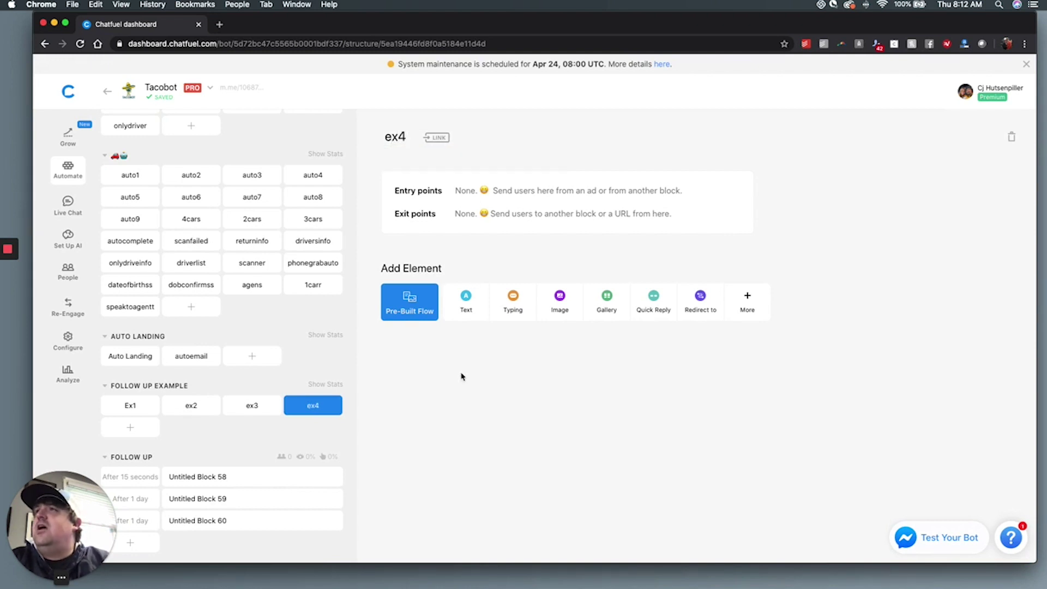
Step: Add an Unsubscribe from Sequence card to block ex4, targeting the FOLLOW UP sequence with 0 subscribers
{"action": "left_click", "coordinate": [745, 306]}
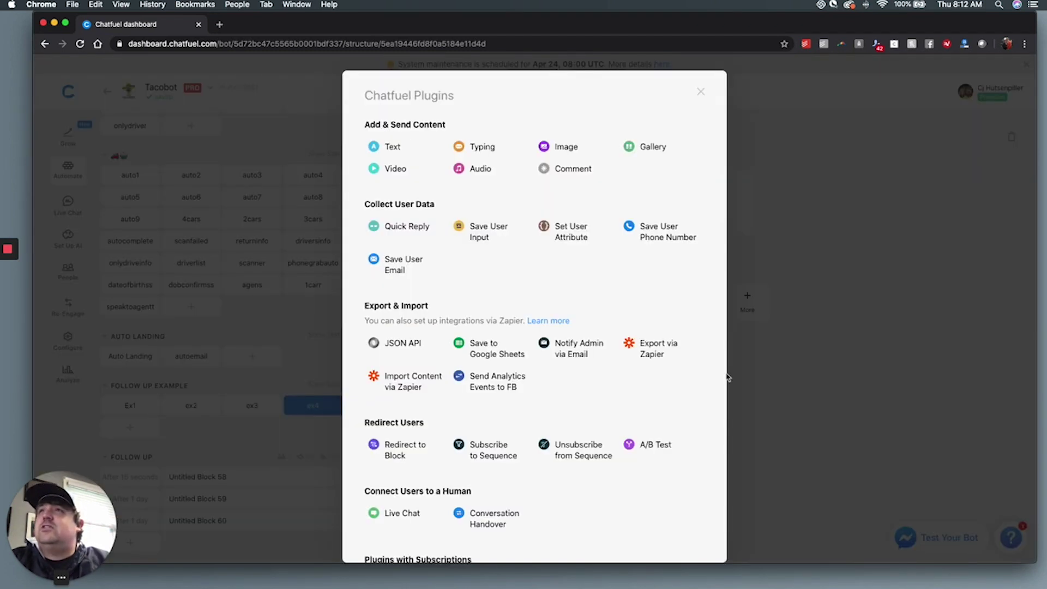
{"action": "left_click", "coordinate": [572, 455]}
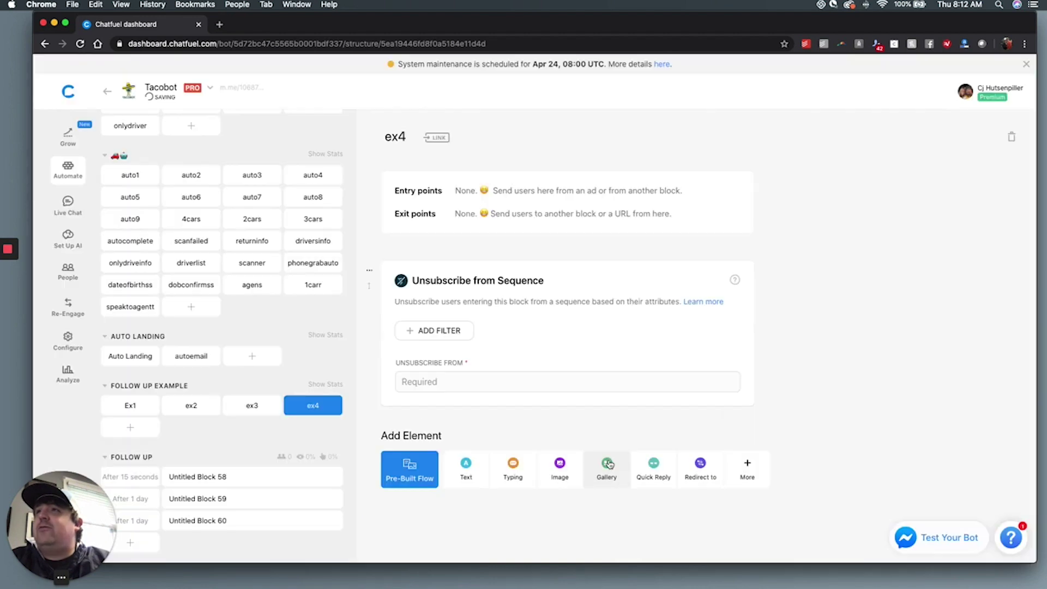
{"action": "left_click", "coordinate": [456, 383]}
{"action": "type", "text": "foll"}
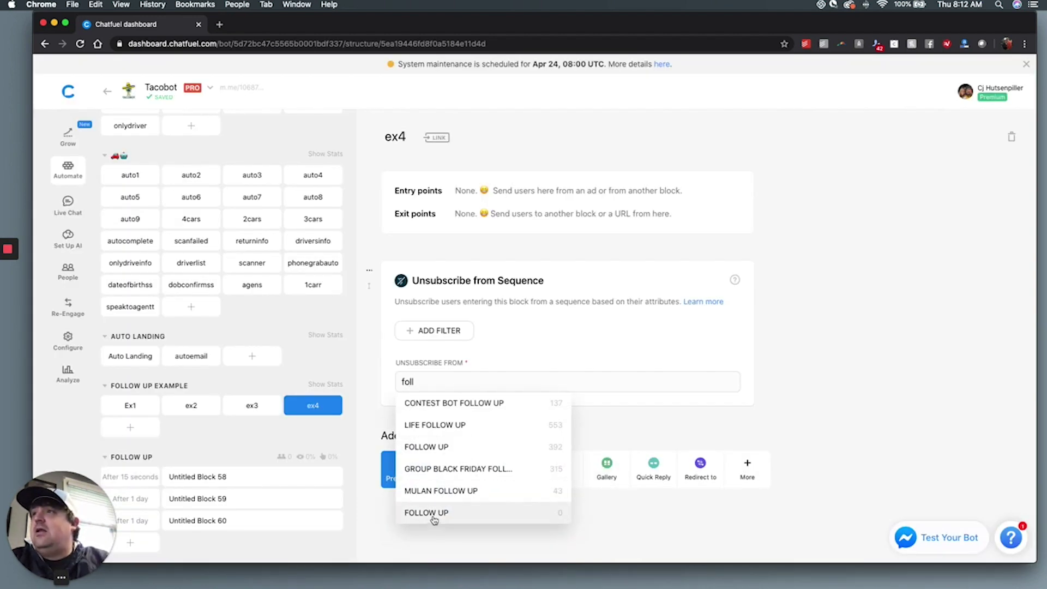
{"action": "left_click", "coordinate": [432, 513]}
Step: Link the No quick reply in the 15-second FOLLOW UP block to block ex4
{"action": "left_click", "coordinate": [179, 483]}
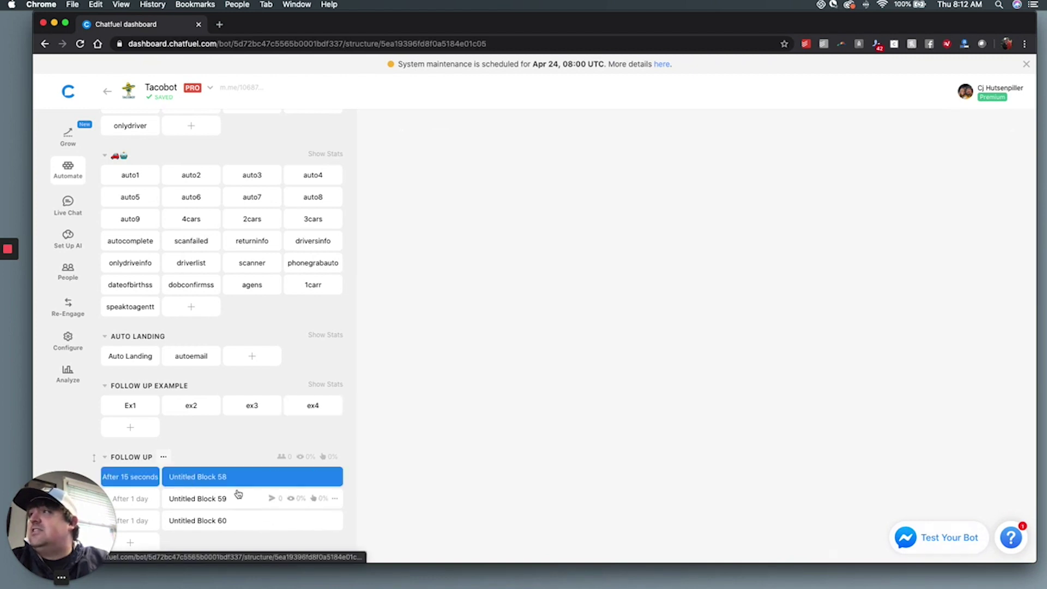
{"action": "left_click", "coordinate": [451, 460]}
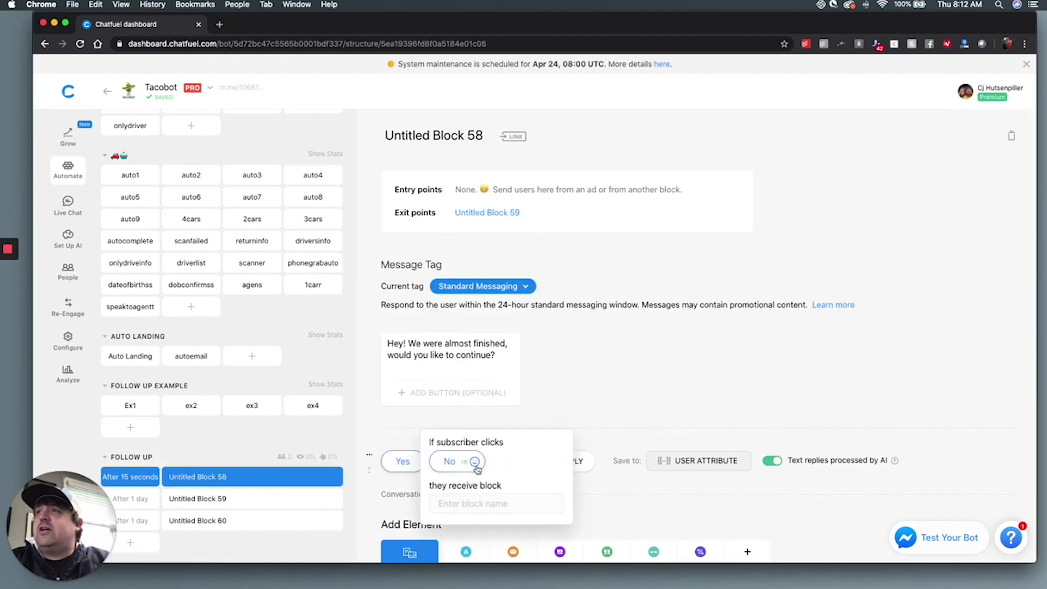
{"action": "left_click", "coordinate": [463, 450]}
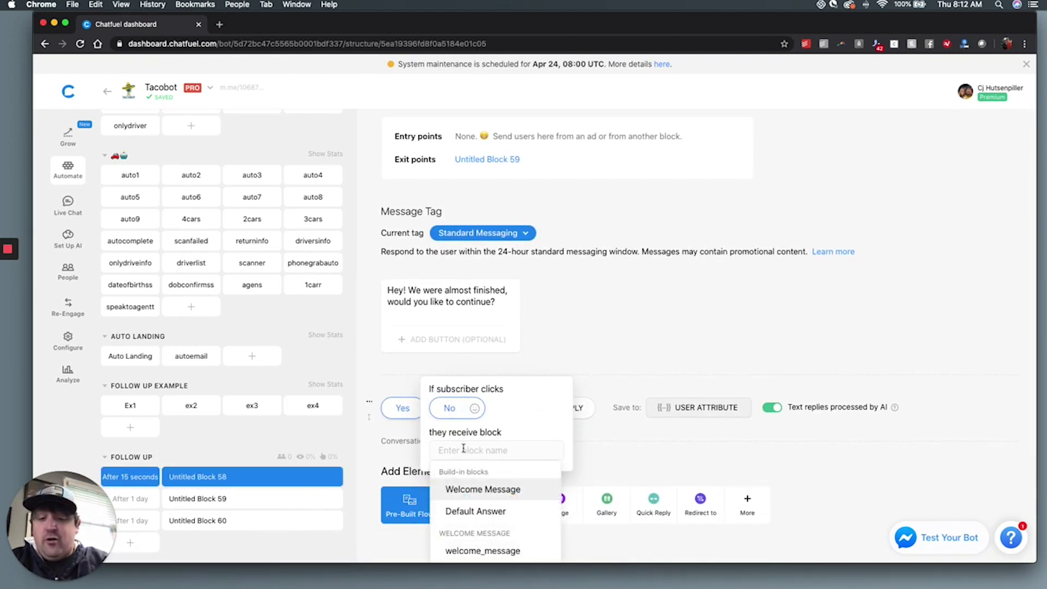
{"action": "type", "text": "ex4"}
{"action": "left_click", "coordinate": [454, 489]}
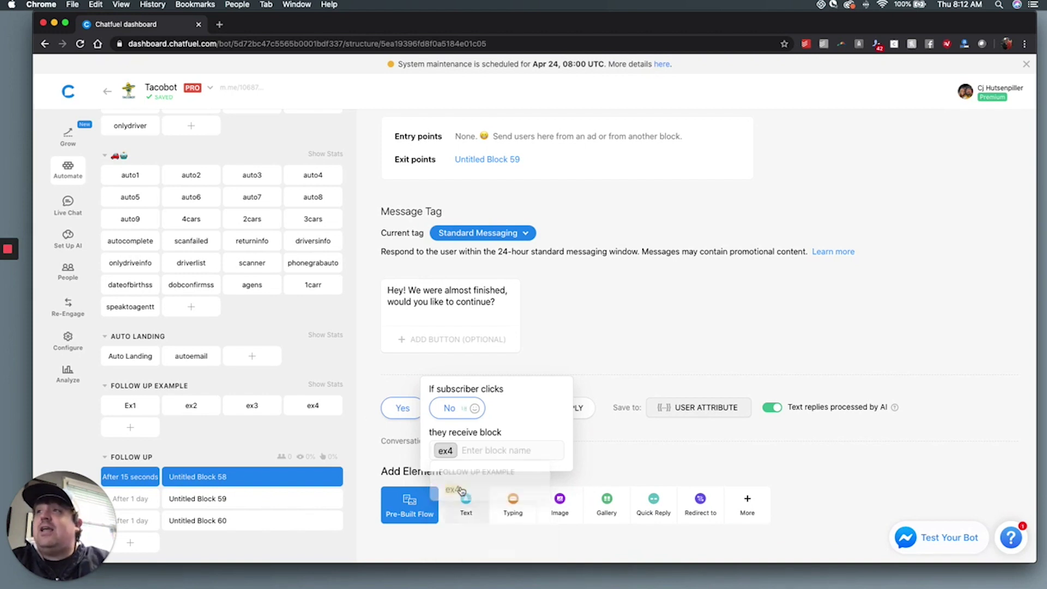
{"action": "left_click", "coordinate": [606, 457]}
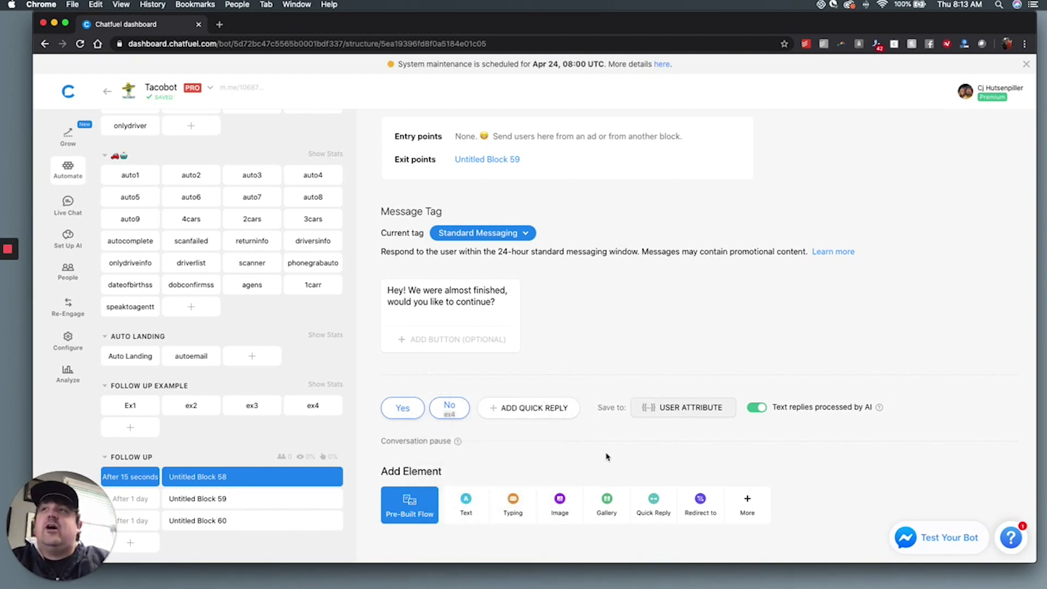
{"action": "scroll", "coordinate": [589, 434], "scroll_direction": "down", "scroll_amount": 2}
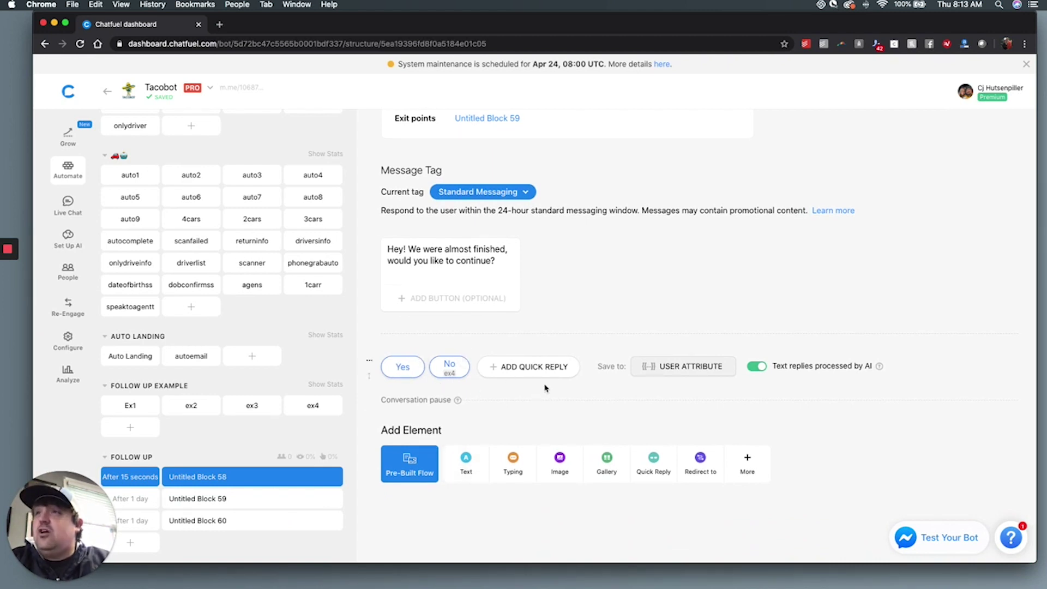
Step: Add a Redirect to Block card below the Yes and No quick replies, limited to users whose progress attribute is 1
{"action": "scroll", "coordinate": [546, 390], "scroll_direction": "down", "scroll_amount": 2}
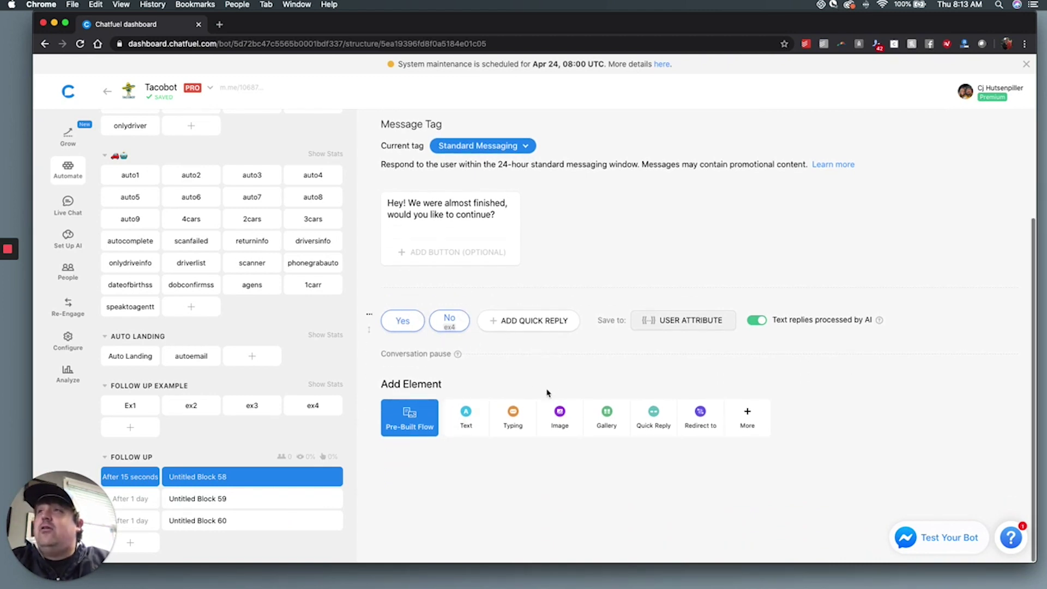
{"action": "left_click", "coordinate": [699, 420]}
{"action": "scroll", "coordinate": [552, 382], "scroll_direction": "down", "scroll_amount": 2}
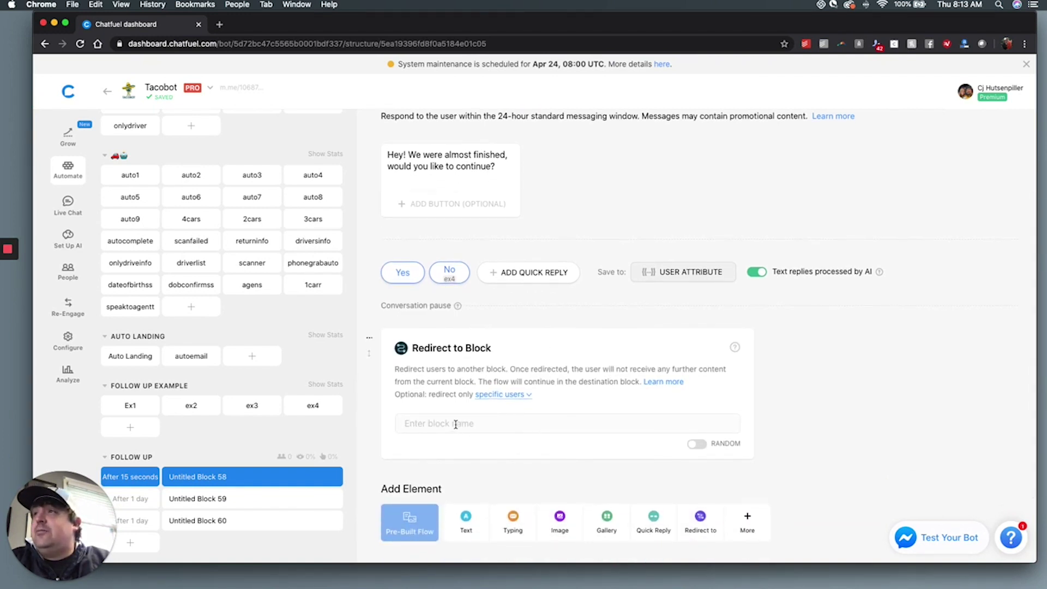
{"action": "left_click", "coordinate": [515, 395]}
{"action": "left_click", "coordinate": [483, 437]}
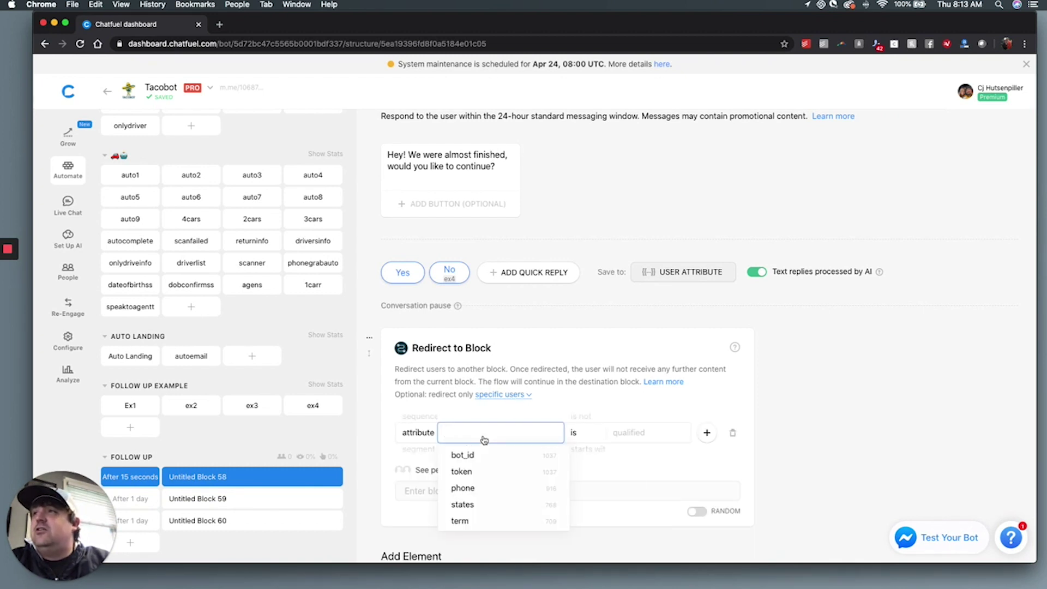
{"action": "type", "text": "prog"}
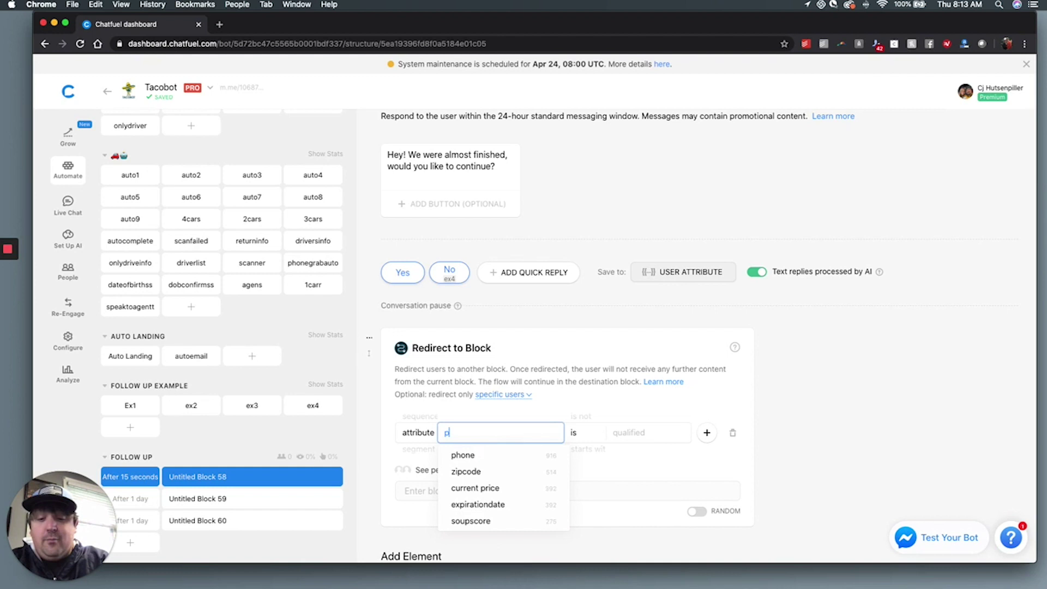
{"action": "left_click", "coordinate": [467, 471]}
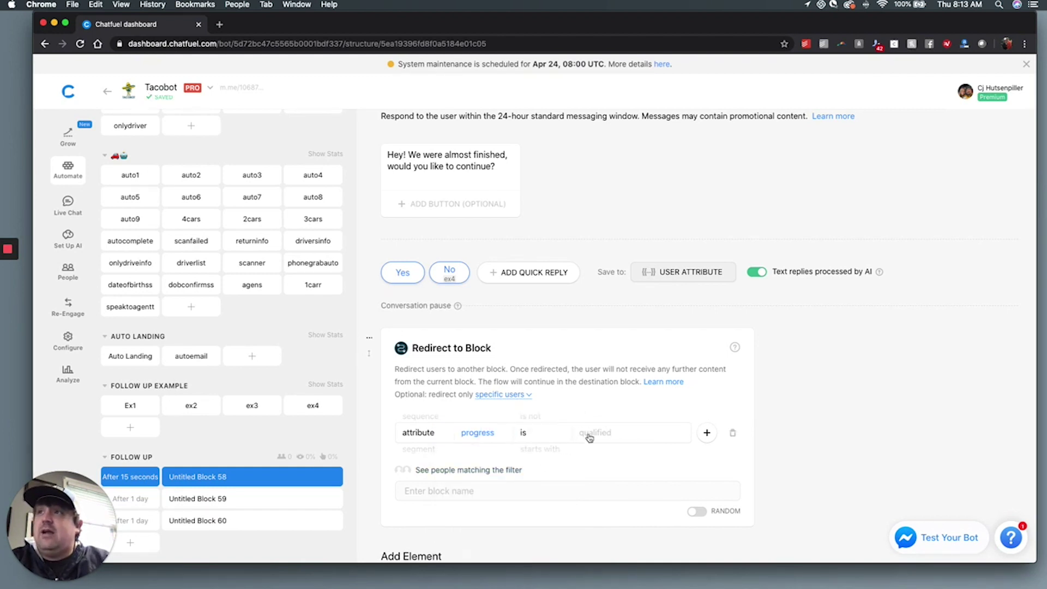
{"action": "left_click", "coordinate": [592, 436]}
{"action": "type", "text": "1"}
Step: Set block Ex1 as the destination of the redirect for progress 1
{"action": "left_click", "coordinate": [494, 491]}
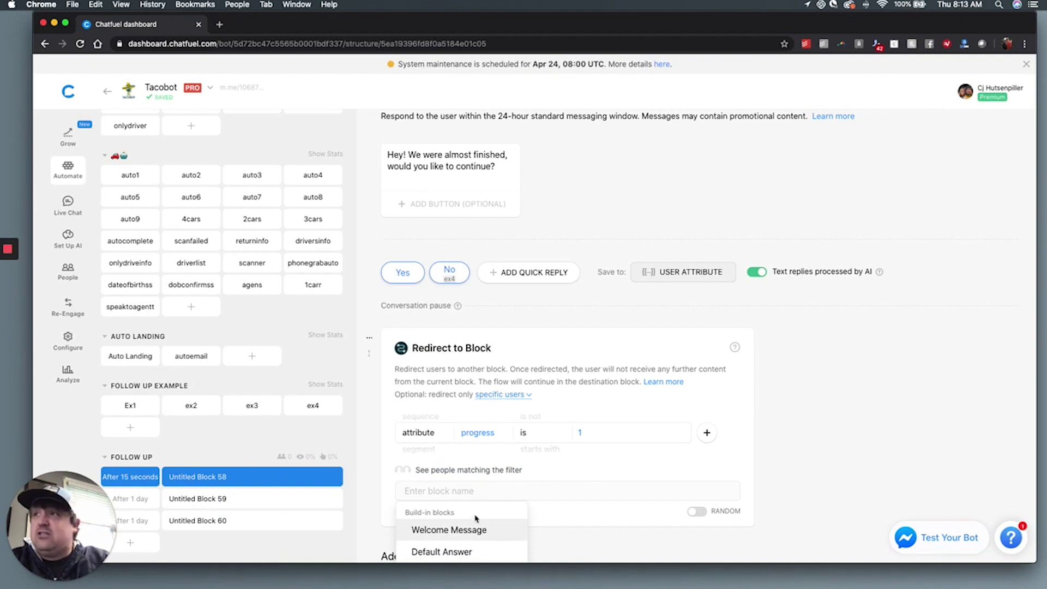
{"action": "type", "text": "ex1"}
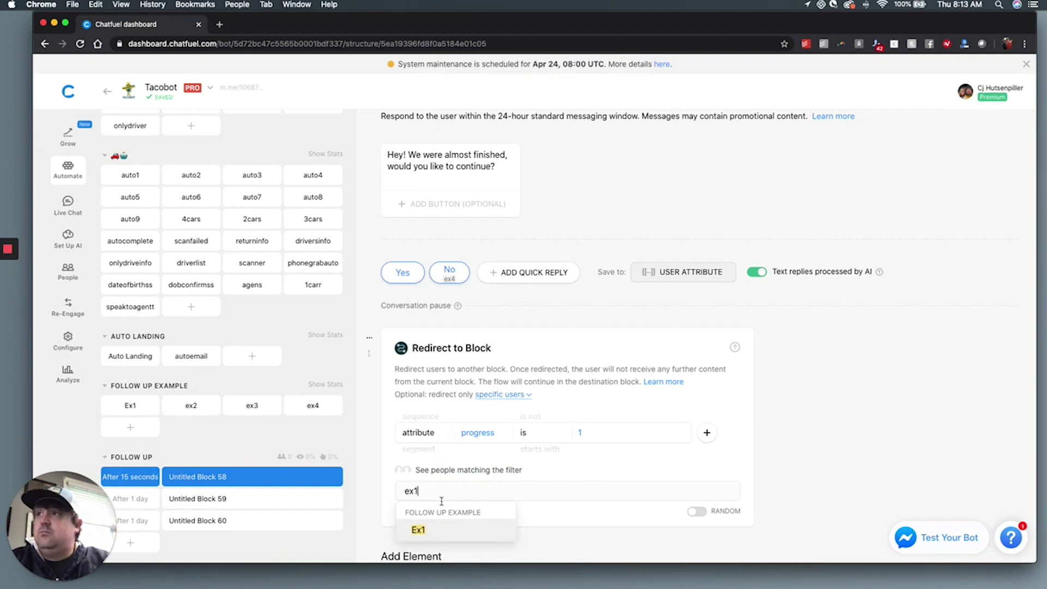
{"action": "key", "text": "Return"}
Step: Add a second Redirect to Block card, limited to users whose progress attribute is 2
{"action": "scroll", "coordinate": [802, 440], "scroll_direction": "down", "scroll_amount": 3}
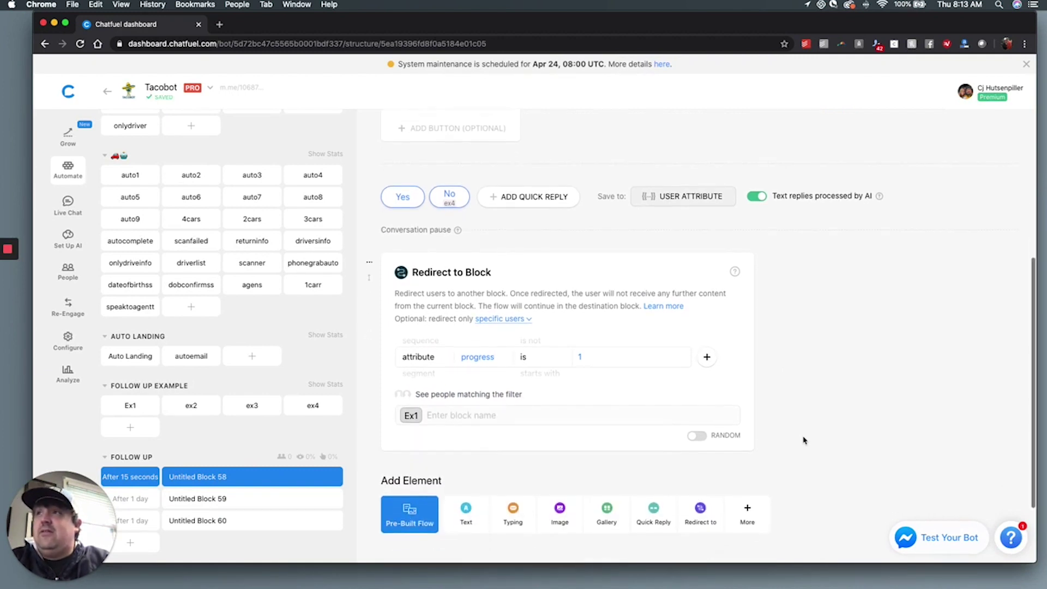
{"action": "left_click", "coordinate": [700, 483]}
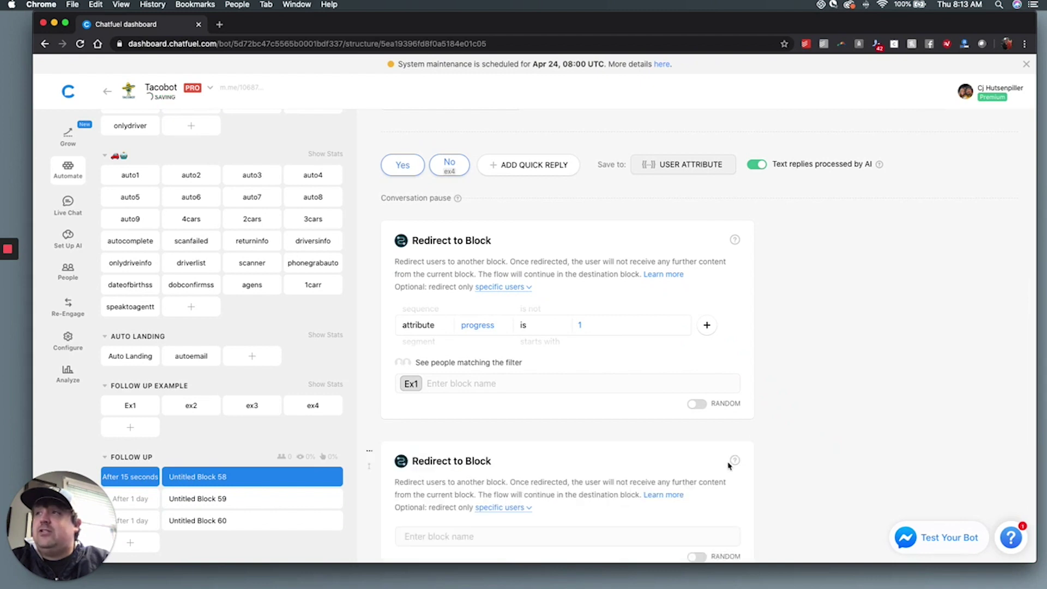
{"action": "left_click", "coordinate": [495, 492]}
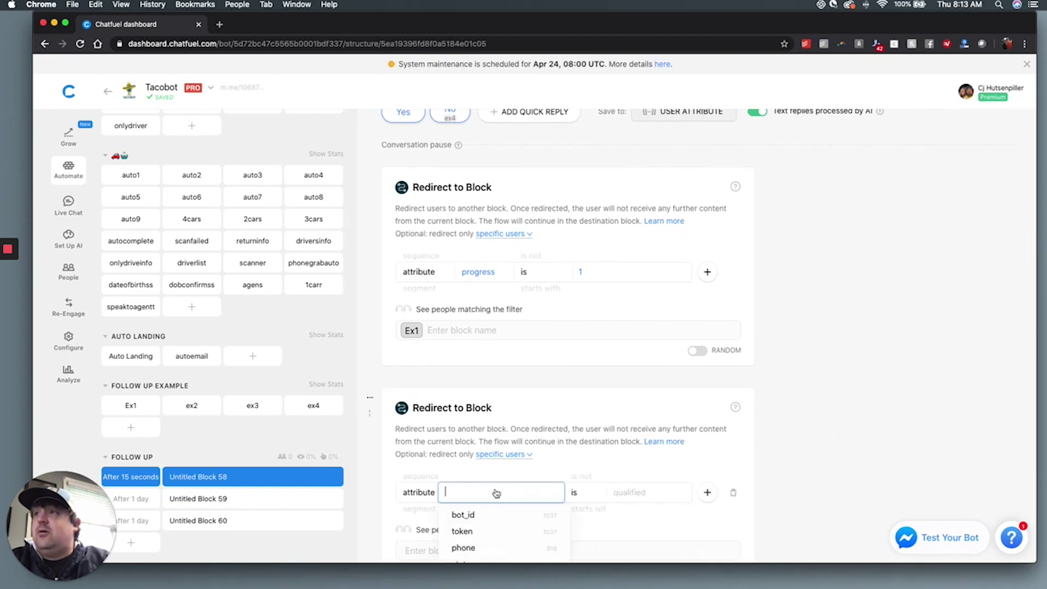
{"action": "type", "text": "prog"}
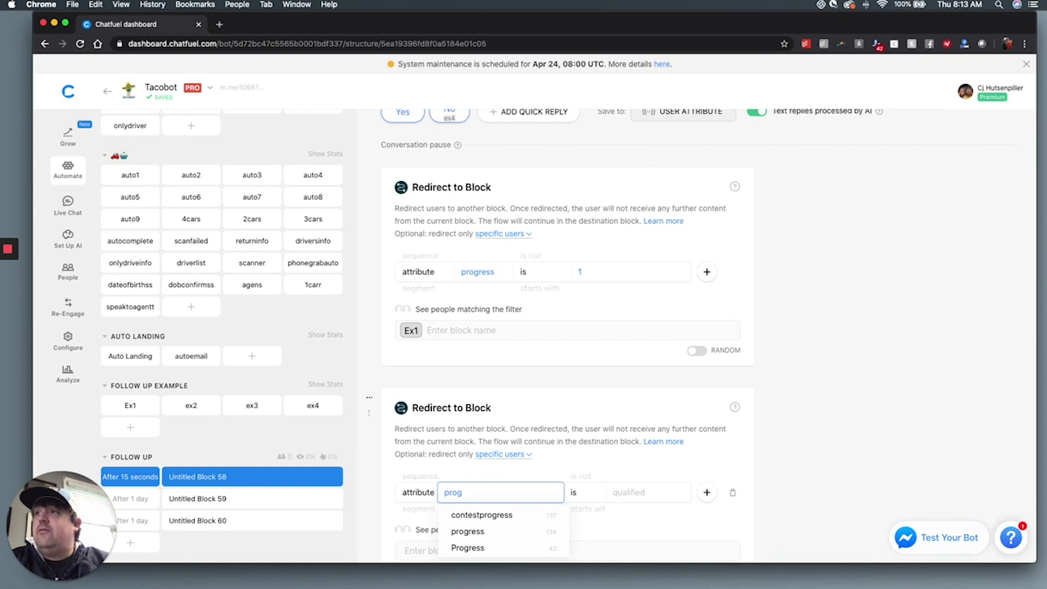
{"action": "left_click", "coordinate": [467, 531]}
{"action": "left_click", "coordinate": [596, 500]}
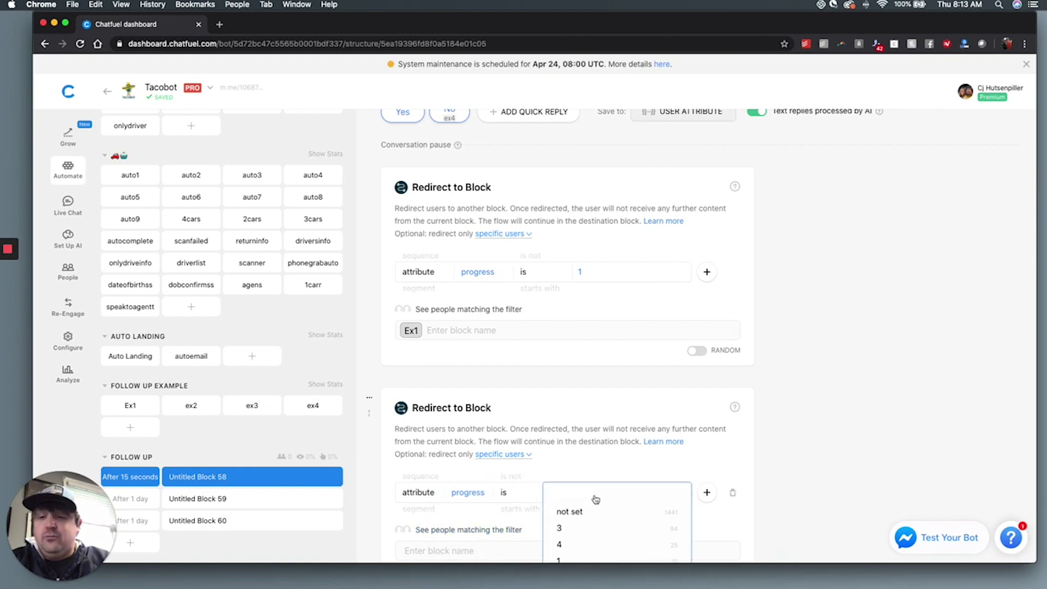
{"action": "type", "text": "2"}
{"action": "left_click", "coordinate": [792, 476]}
Step: Set block ex2 as the destination of the redirect for progress 2
{"action": "scroll", "coordinate": [792, 476], "scroll_direction": "down", "scroll_amount": 2}
{"action": "left_click", "coordinate": [492, 495]}
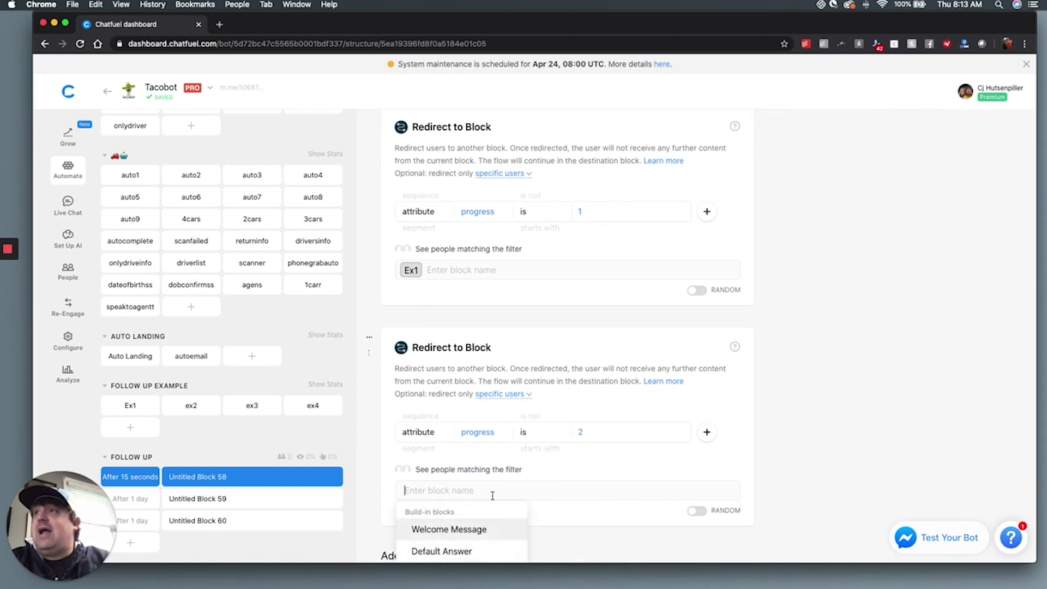
{"action": "type", "text": "ex2"}
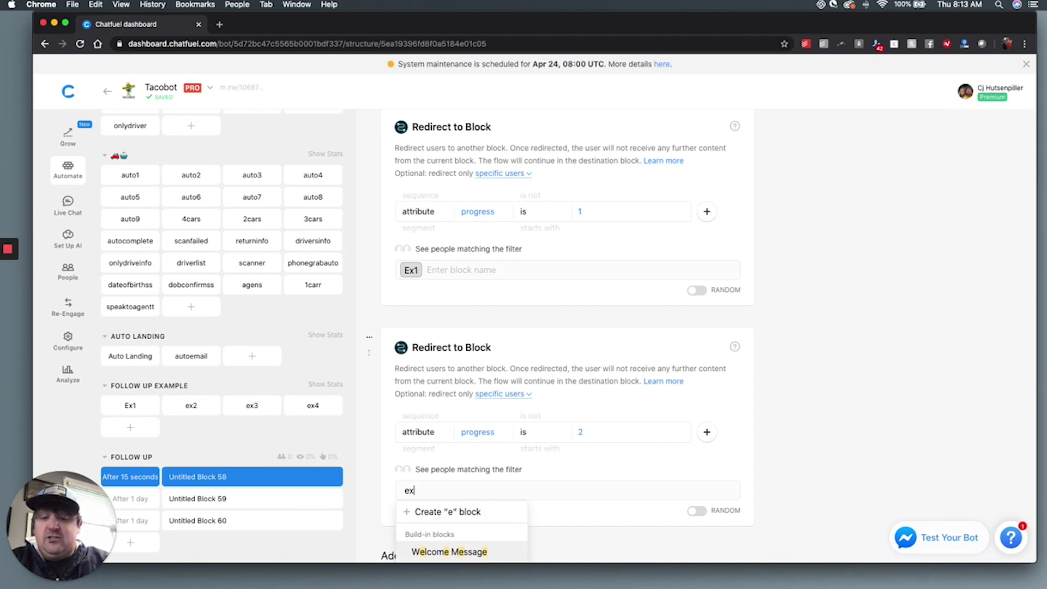
{"action": "left_click", "coordinate": [474, 532]}
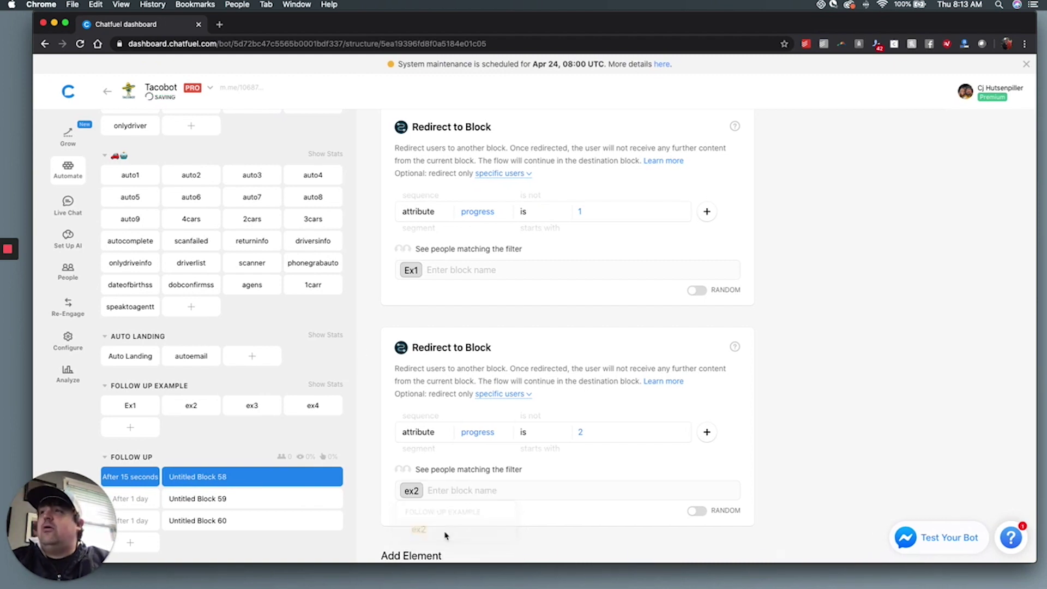
Step: Review the 15-second block's message, quick replies and redirect conditions, along with the example and FOLLOW UP block lists
{"action": "scroll", "coordinate": [534, 327], "scroll_direction": "up", "scroll_amount": 6}
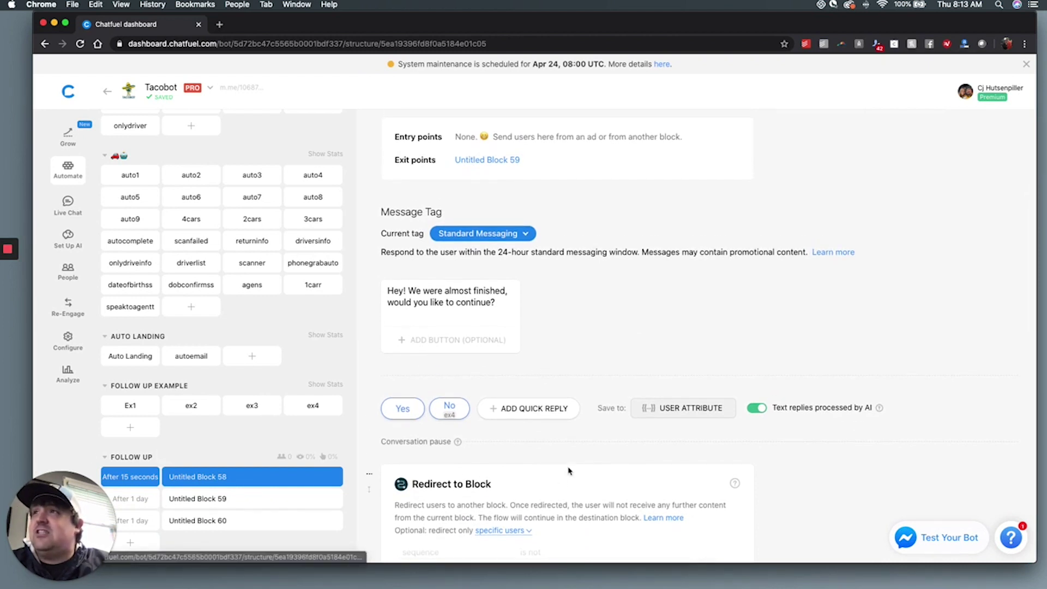
{"action": "scroll", "coordinate": [586, 468], "scroll_direction": "down", "scroll_amount": 1}
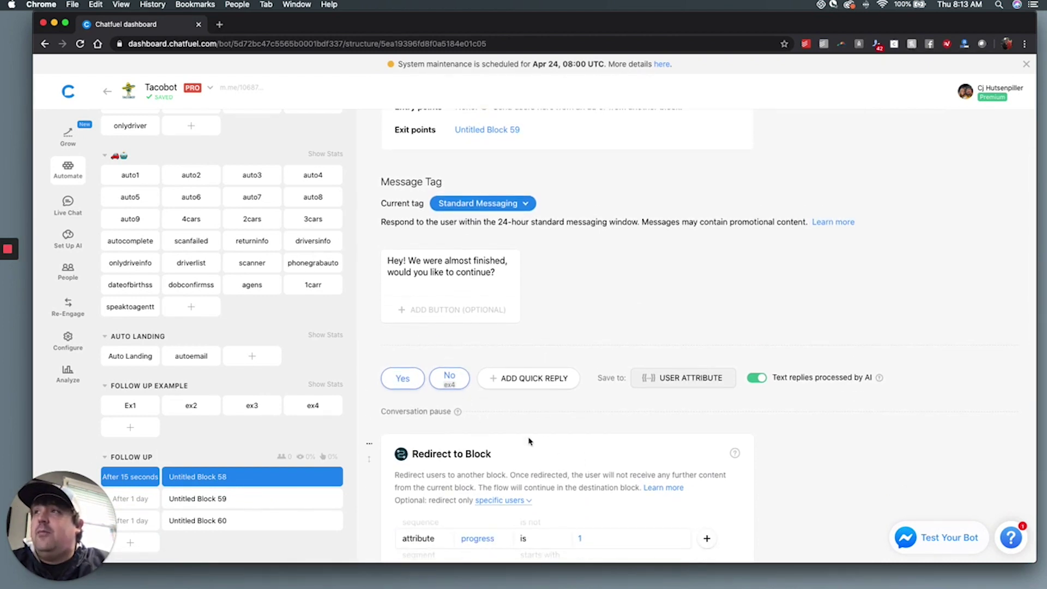
{"action": "scroll", "coordinate": [529, 441], "scroll_direction": "down", "scroll_amount": 1}
{"action": "scroll", "coordinate": [491, 458], "scroll_direction": "down", "scroll_amount": 2}
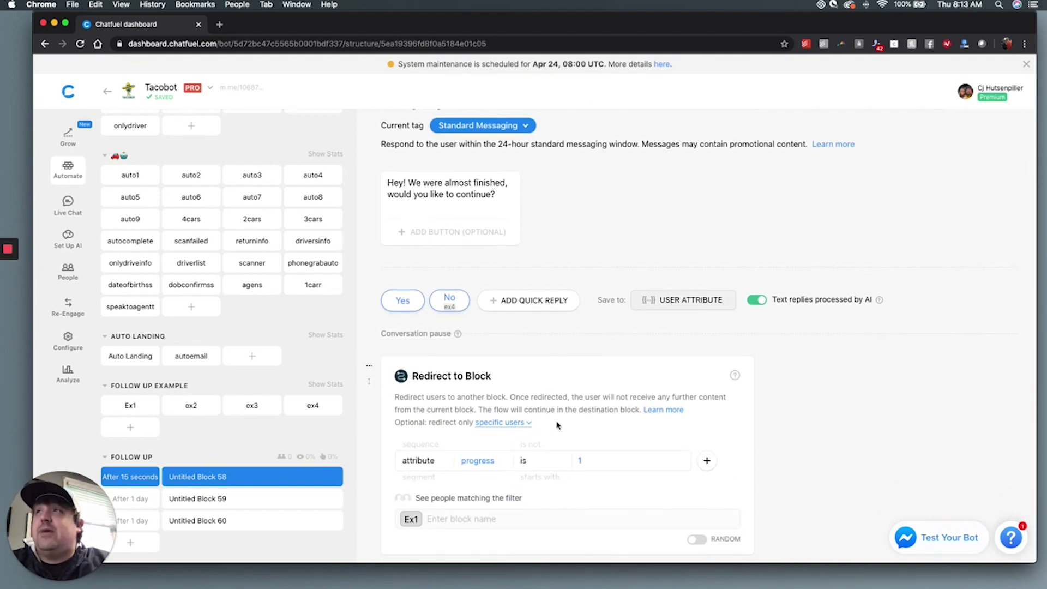
{"action": "scroll", "coordinate": [527, 380], "scroll_direction": "up", "scroll_amount": 1}
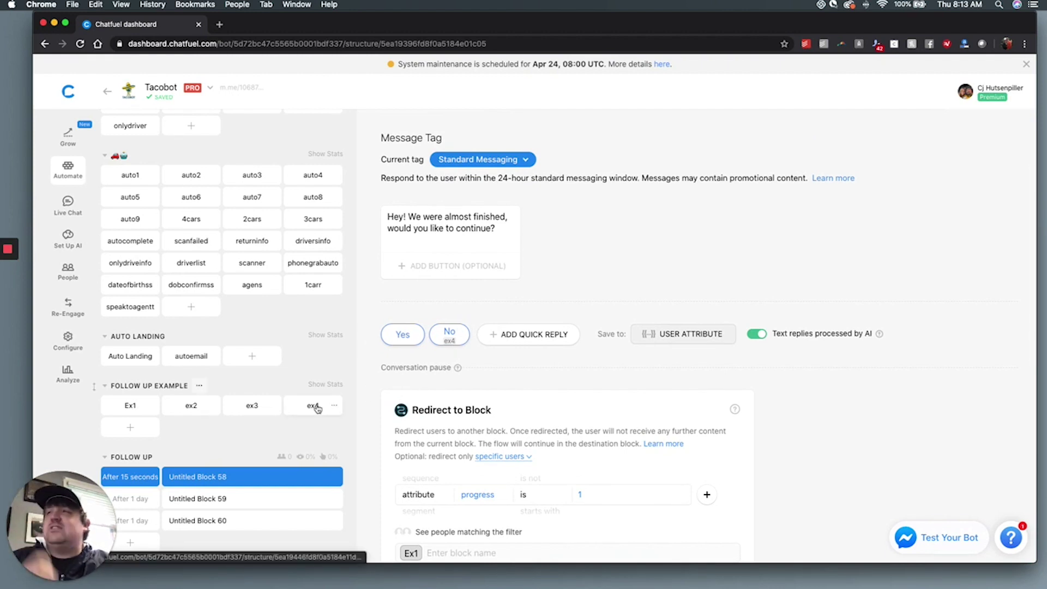
{"action": "scroll", "coordinate": [209, 476], "scroll_direction": "down", "scroll_amount": 1}
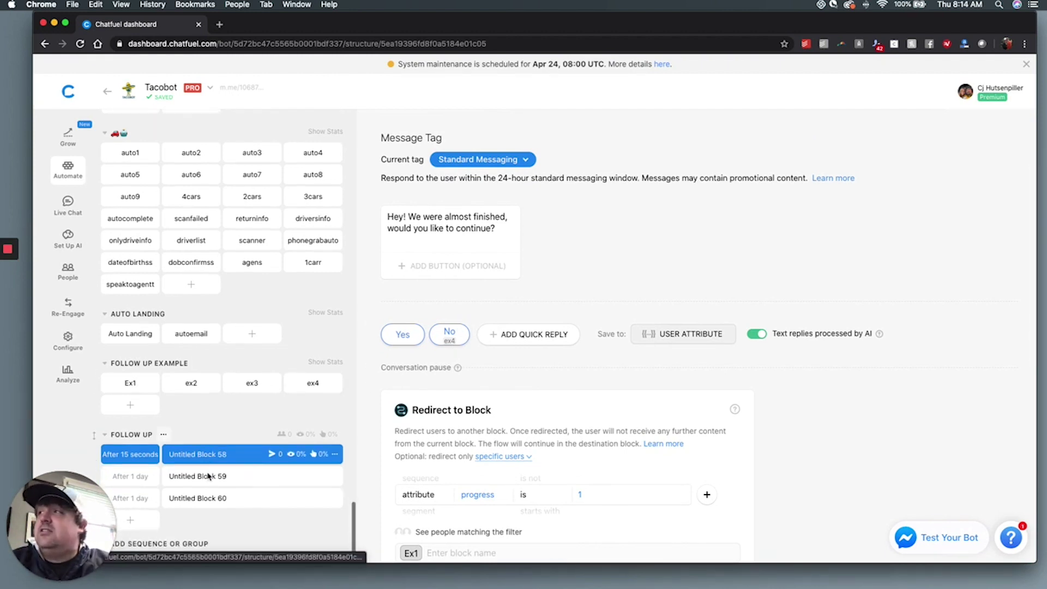
{"action": "scroll", "coordinate": [209, 475], "scroll_direction": "down", "scroll_amount": 1}
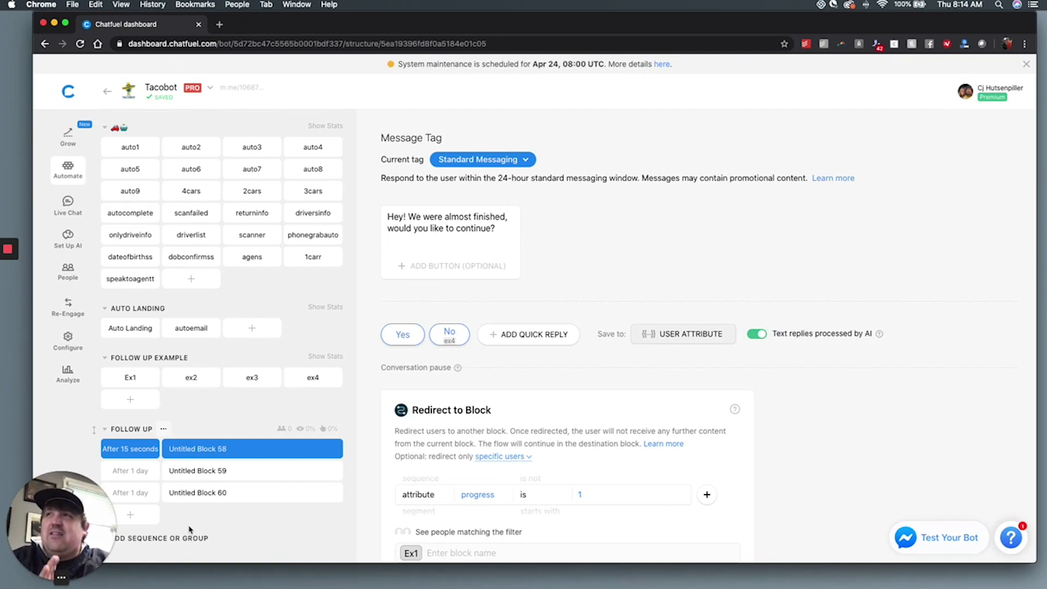
Step: Open block Ex1's link in Messenger and complete the Tacobot conversation by answering Blue and Pizza
{"action": "left_click", "coordinate": [131, 378]}
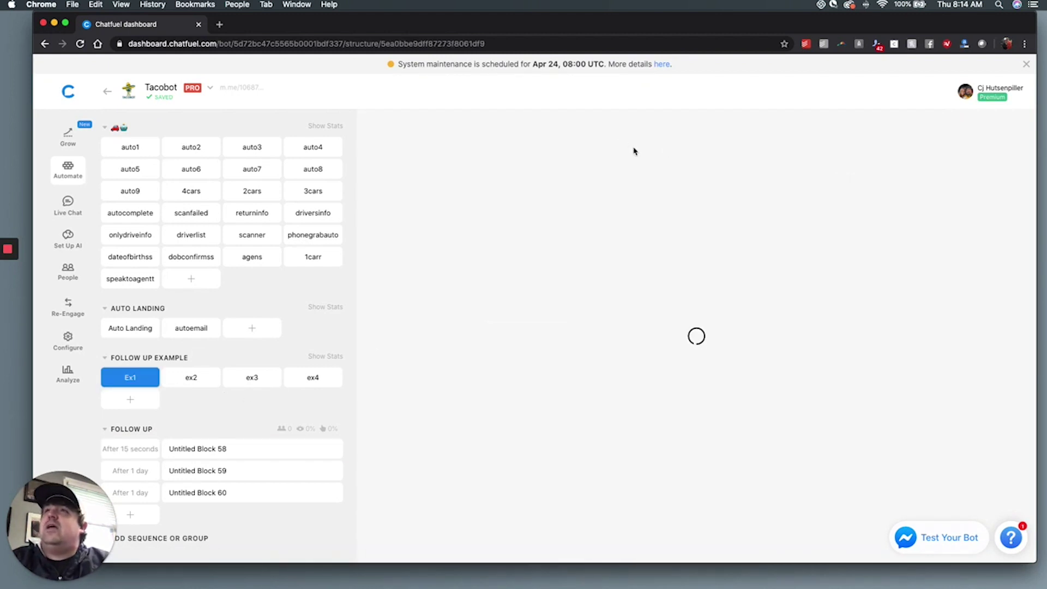
{"action": "left_click", "coordinate": [564, 140]}
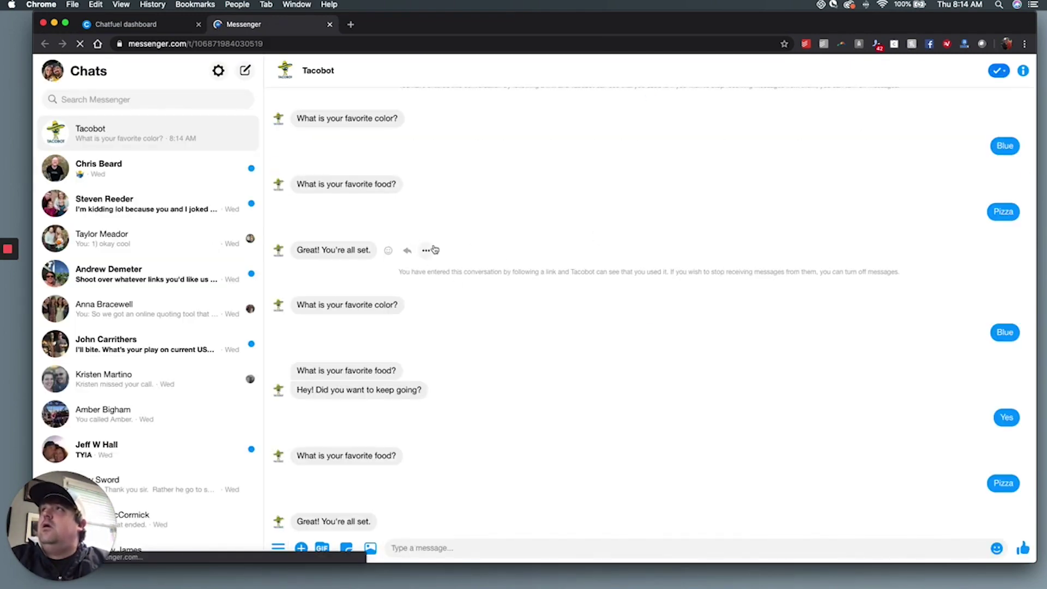
{"action": "left_click", "coordinate": [418, 544]}
{"action": "type", "text": "Blue"}
{"action": "key", "text": "Return"}
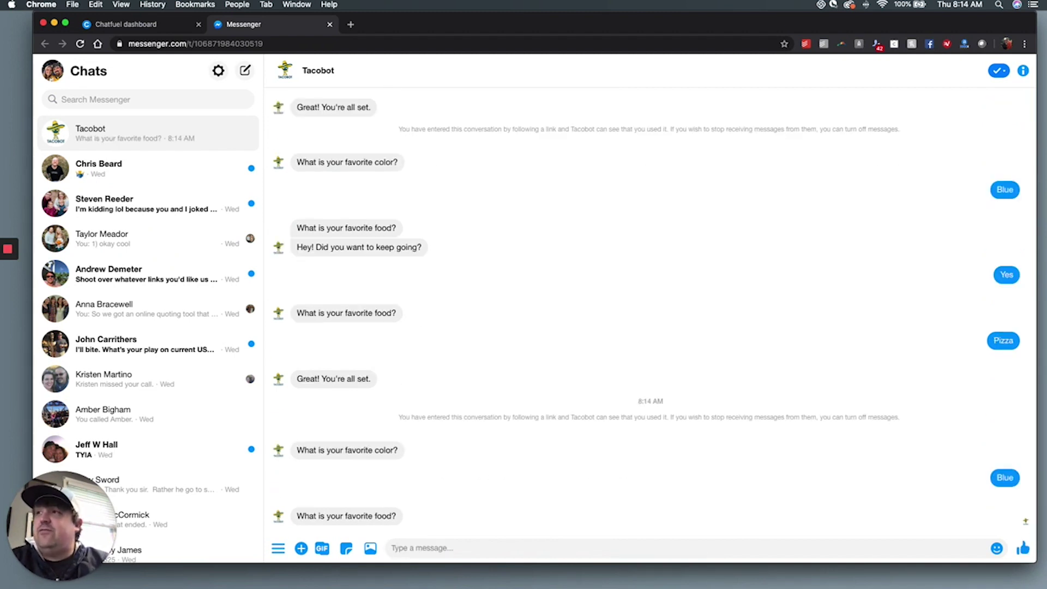
{"action": "type", "text": "Pizza"}
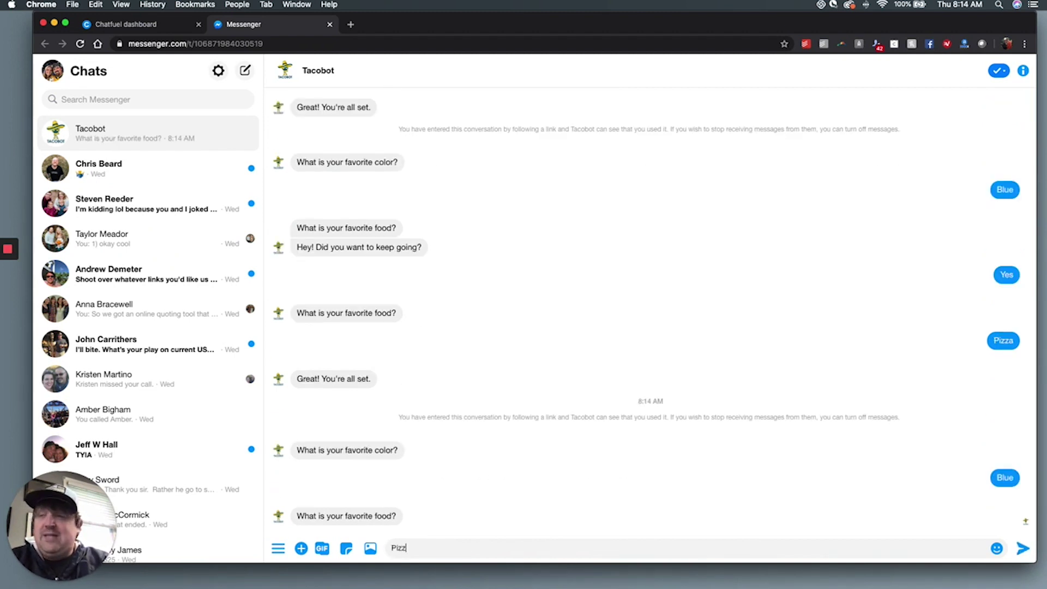
{"action": "key", "text": "Return"}
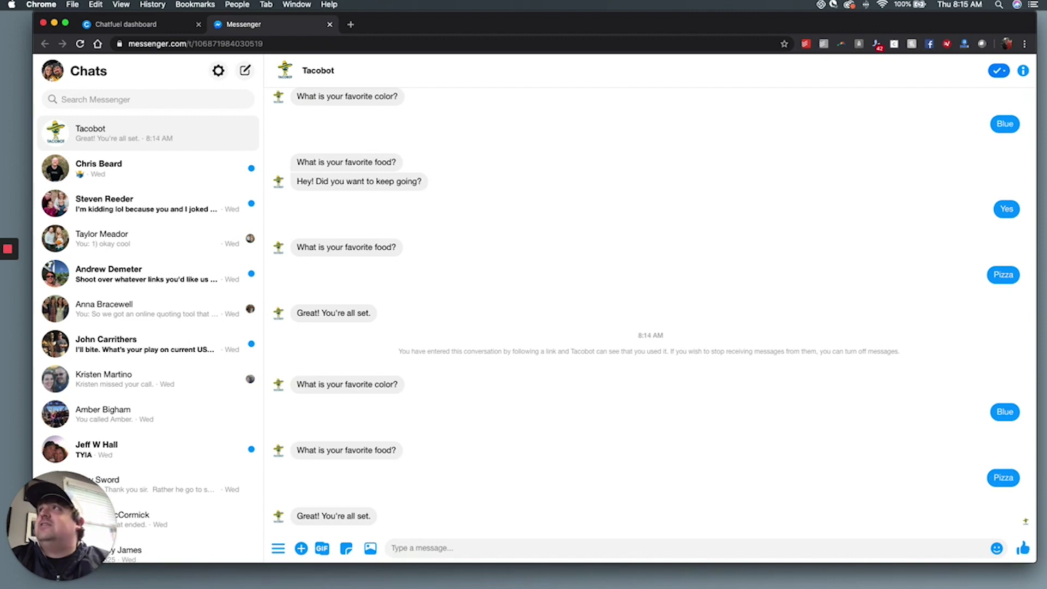
Step: Return to Chatfuel, restart the Messenger conversation from the Ex1 link, and answer only the favorite color question with Blue
{"action": "left_click", "coordinate": [162, 24]}
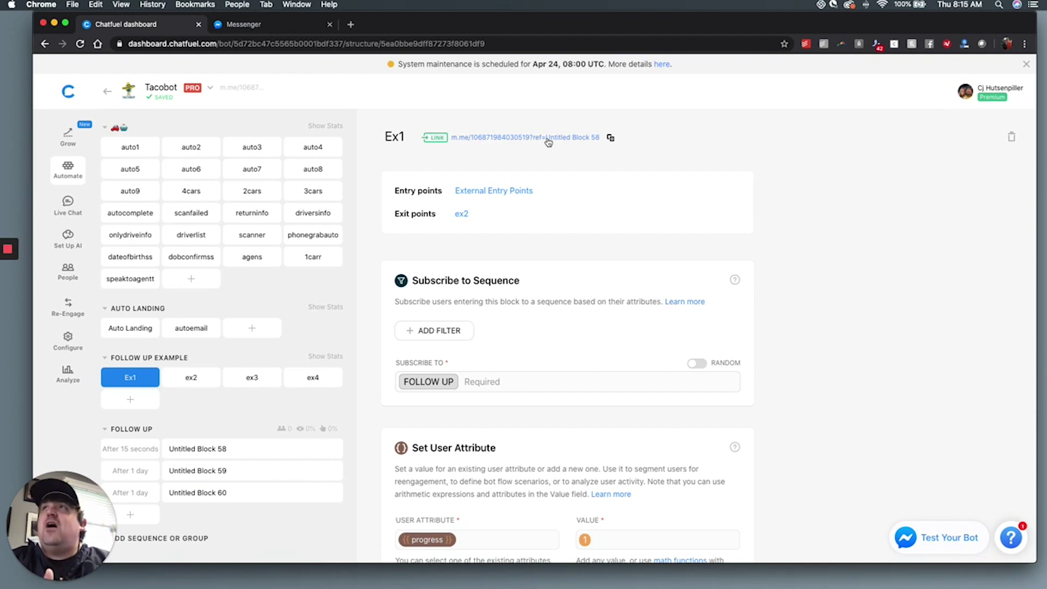
{"action": "left_click", "coordinate": [548, 139]}
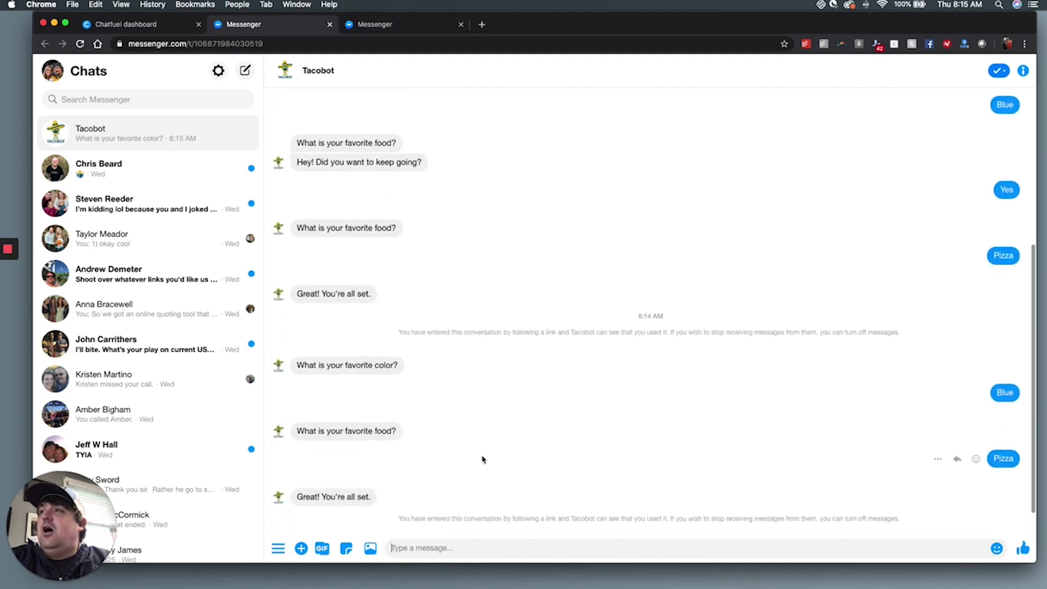
{"action": "left_click", "coordinate": [428, 548]}
{"action": "type", "text": "Bl"}
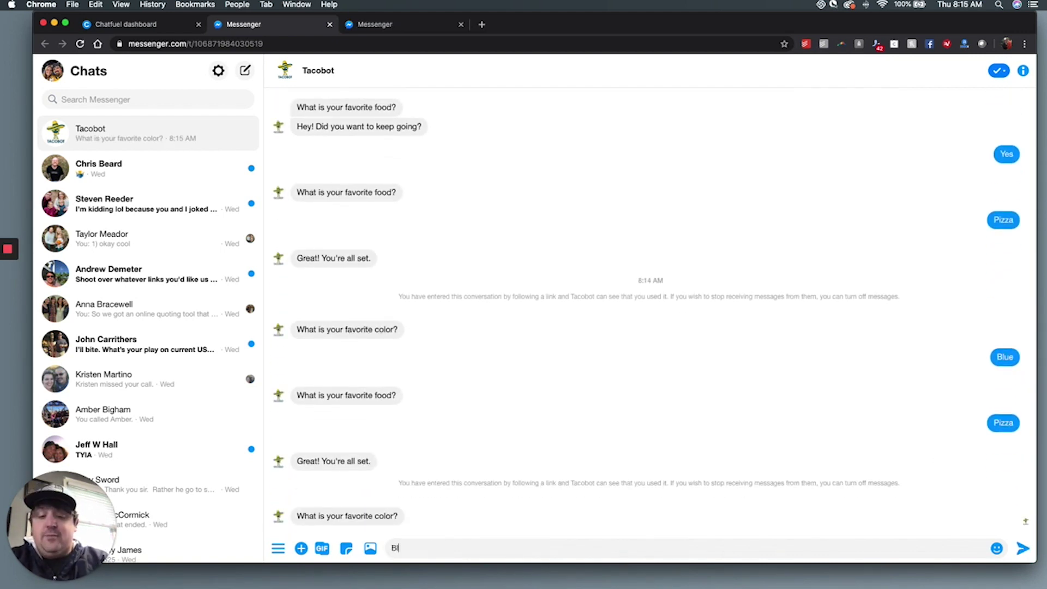
{"action": "type", "text": "ue"}
{"action": "key", "text": "Return"}
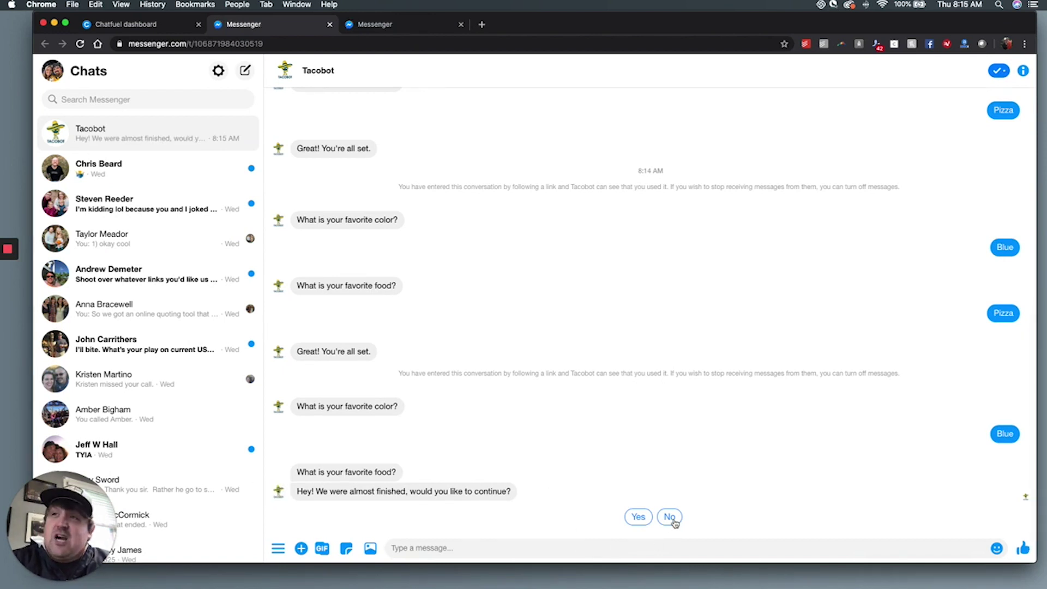
Step: Accept the follow-up message's offer to continue with Yes and answer the repeated favorite food question with Pizza
{"action": "left_click", "coordinate": [638, 517]}
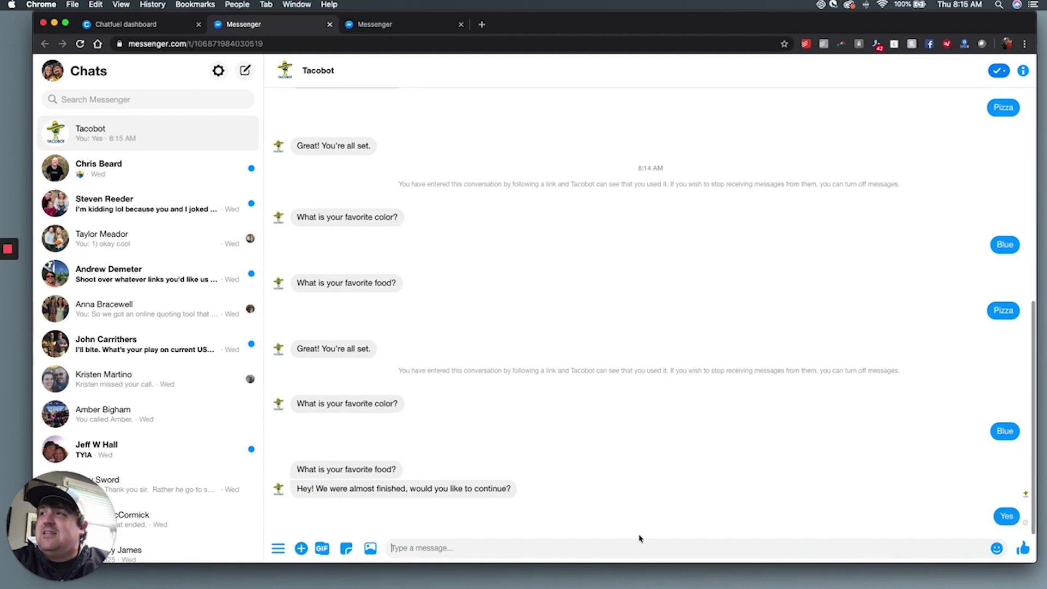
{"action": "left_click", "coordinate": [432, 551]}
{"action": "type", "text": "Pizza"}
{"action": "key", "text": "Return"}
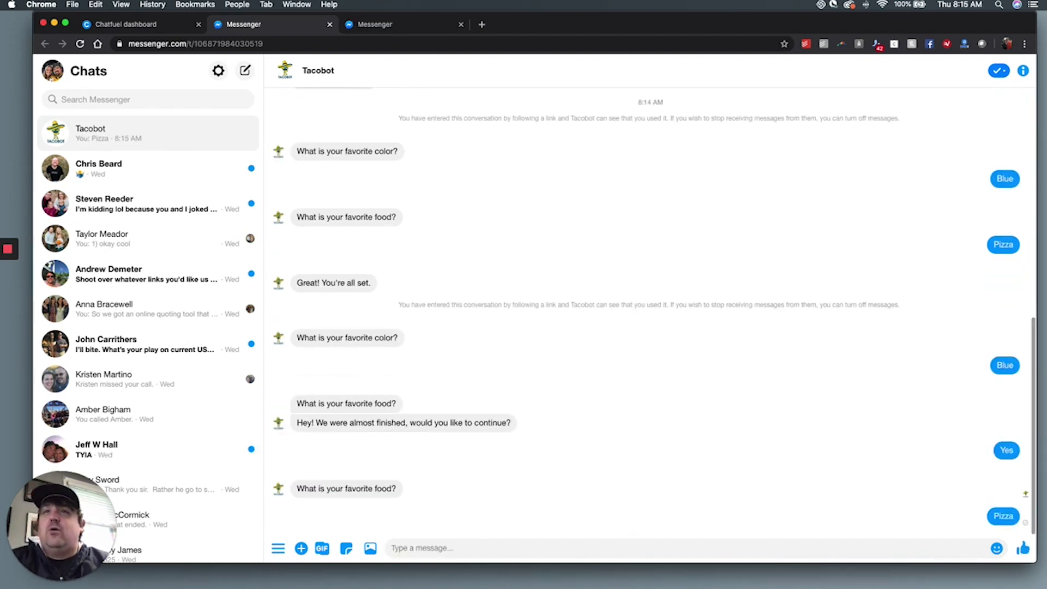